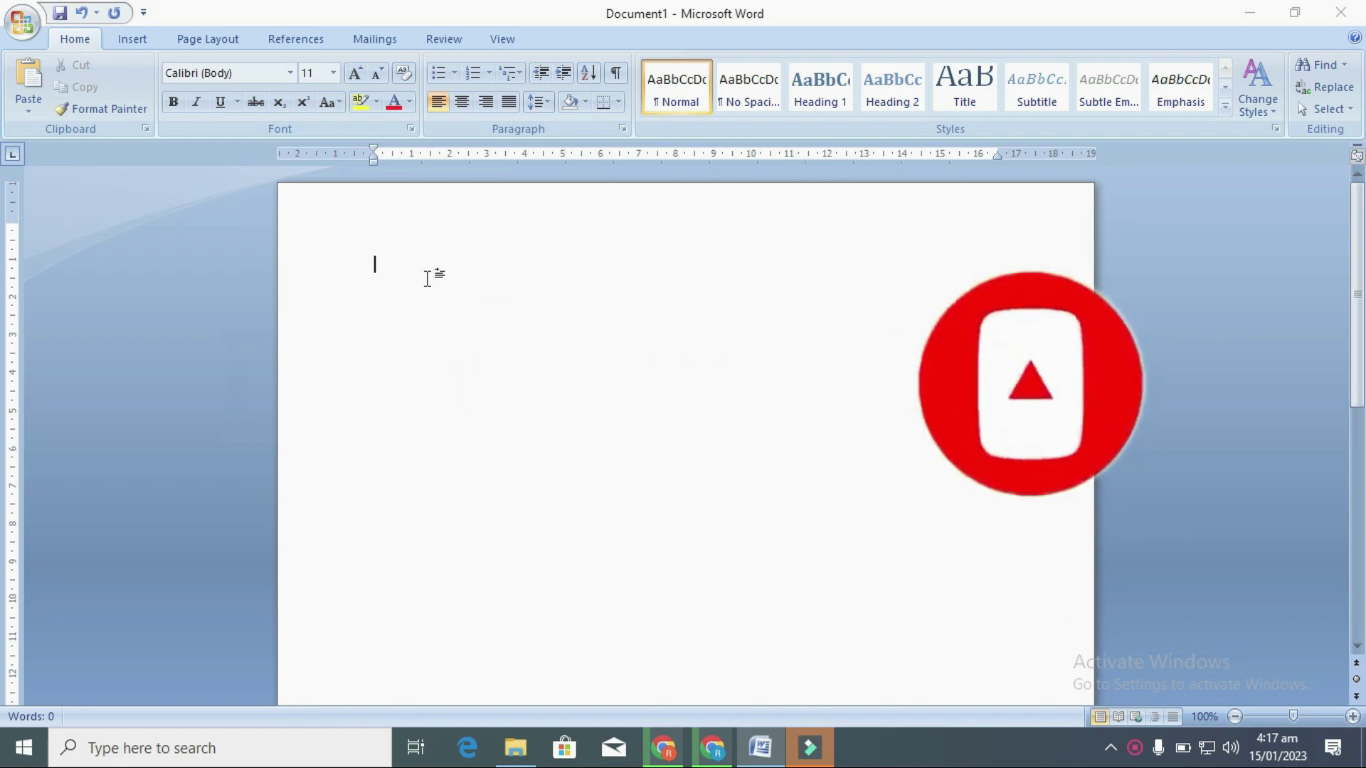
Insert an empty 10-column by 4-row table and show its Layout settings
left_click(132, 41)
left_click(168, 97)
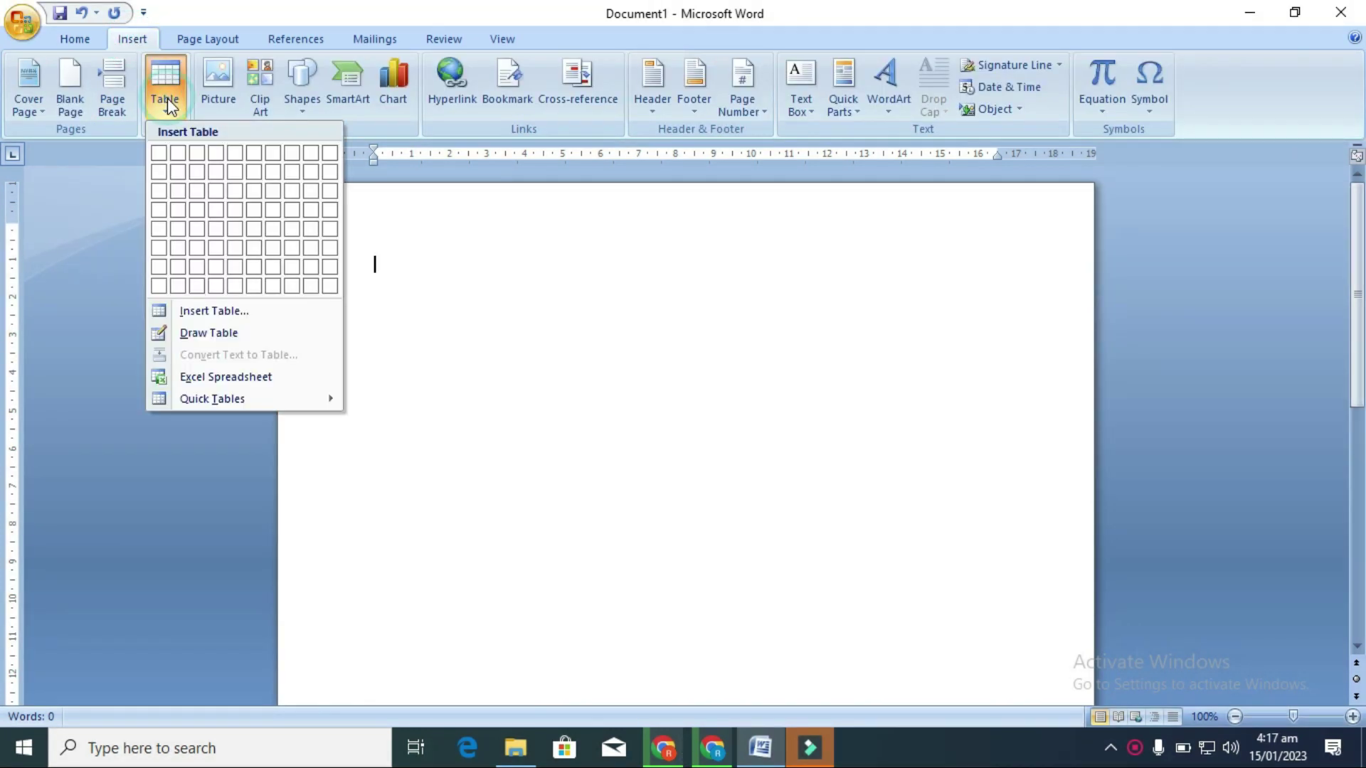
left_click(332, 211)
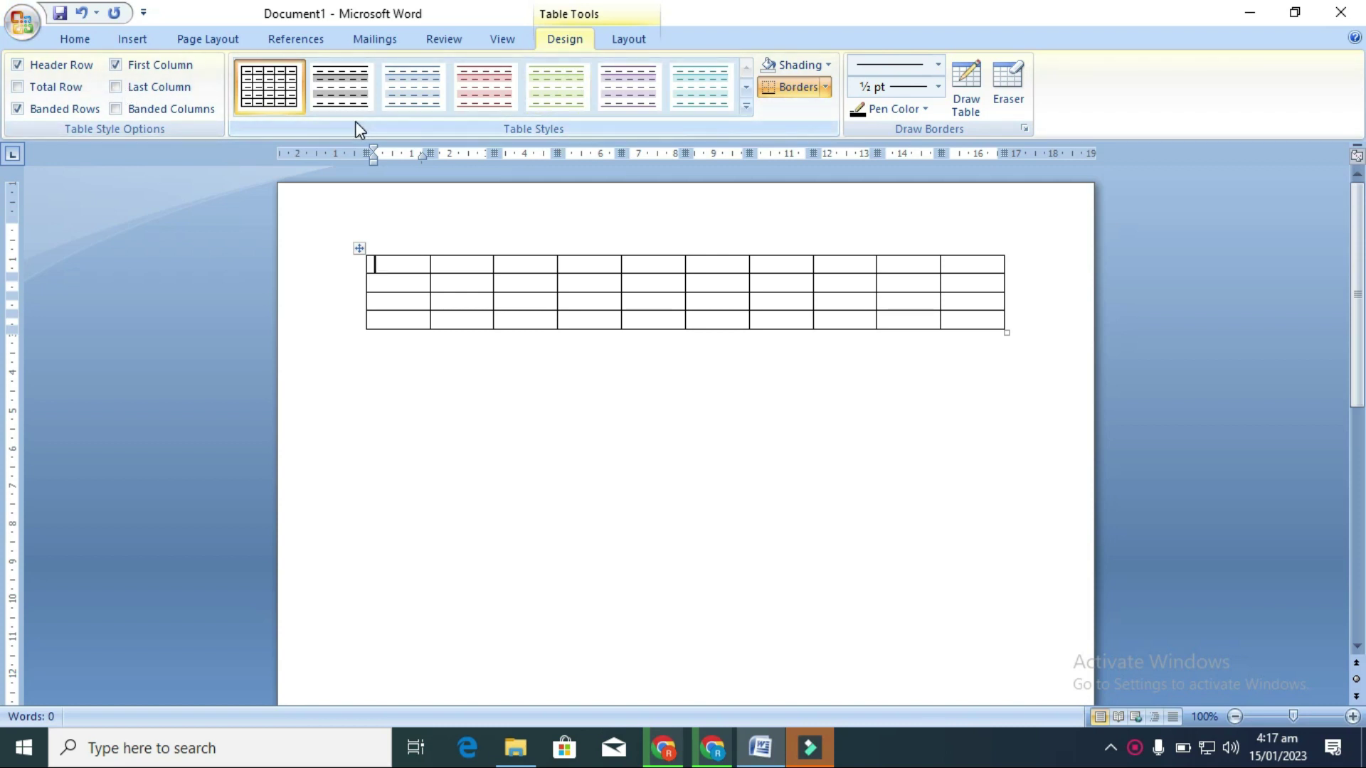
left_click(629, 37)
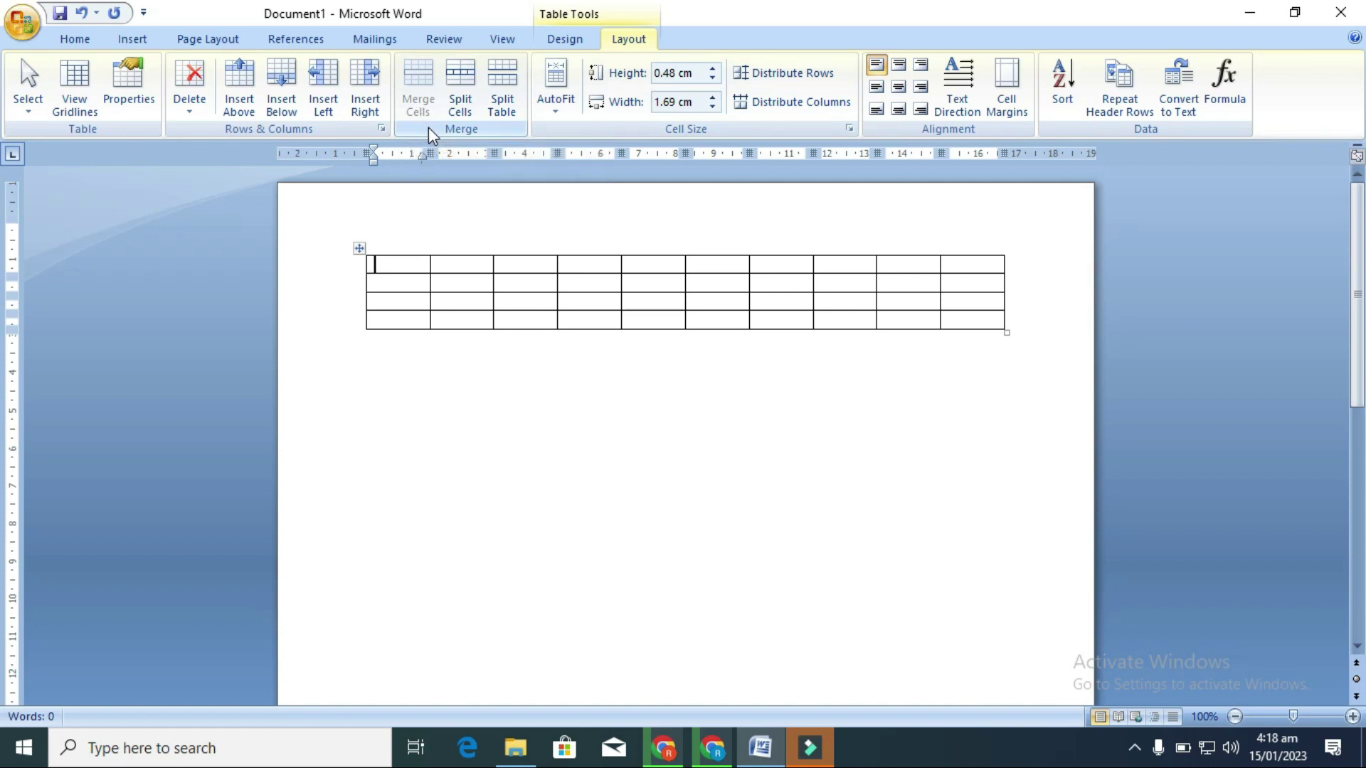
Merge the top-left 2×2 cells into one cell and type 'Rat Tech Channel' in it
left_click(398, 264)
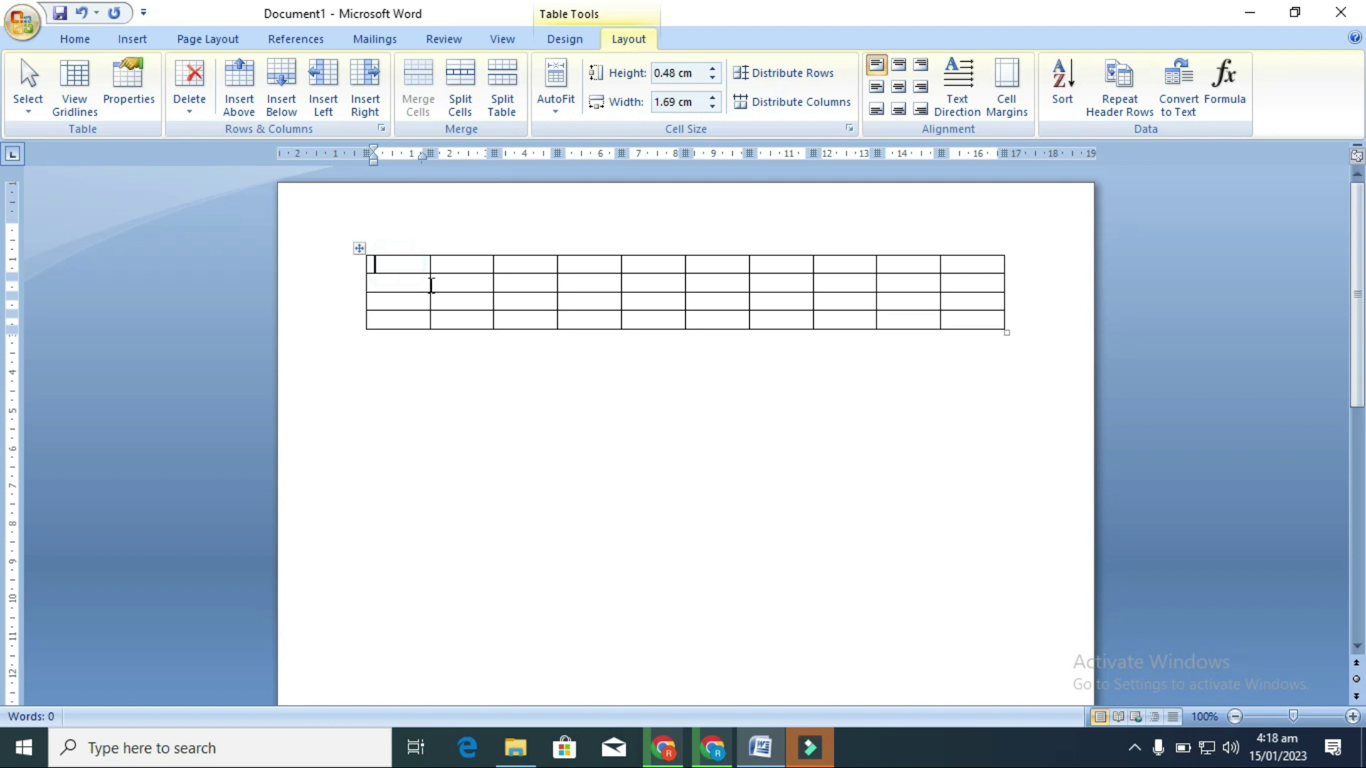
left_click_drag(475, 287, 489, 291)
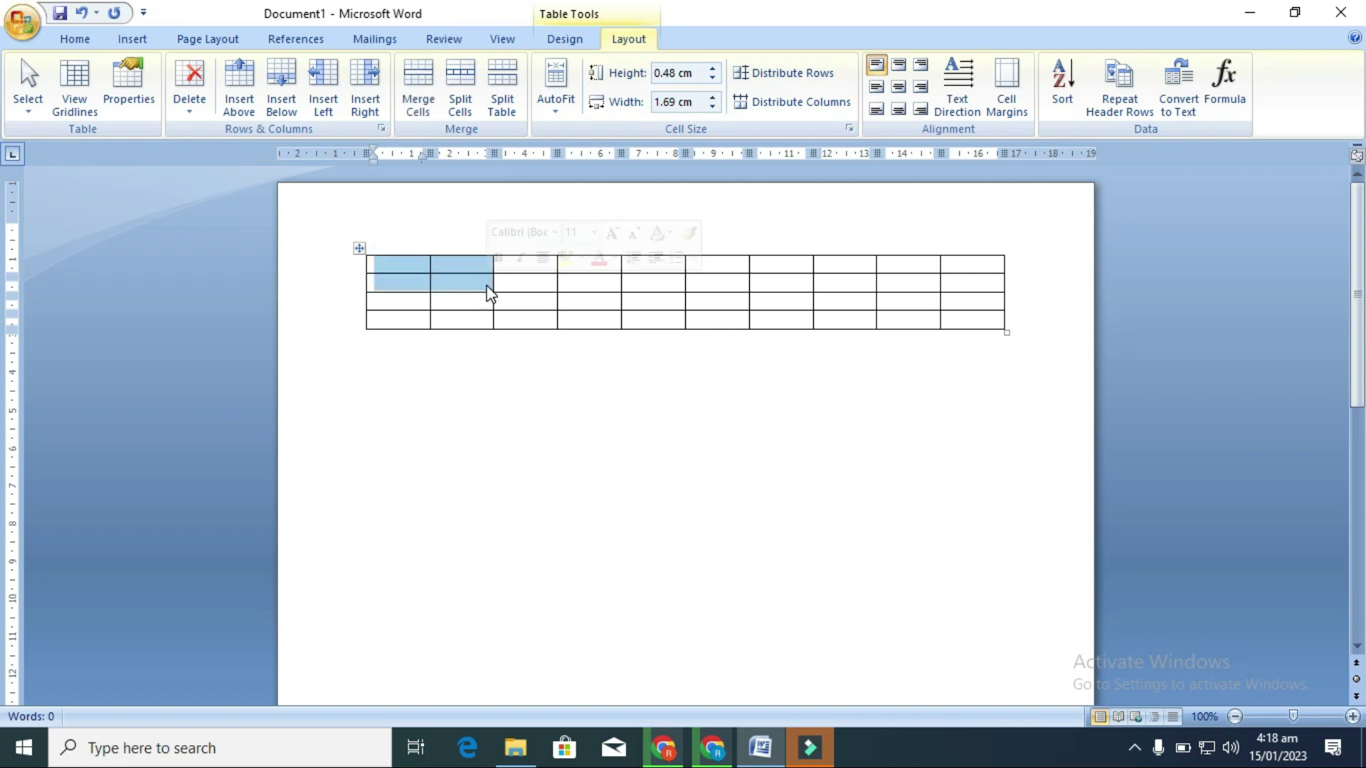
left_click(453, 301)
left_click(402, 264)
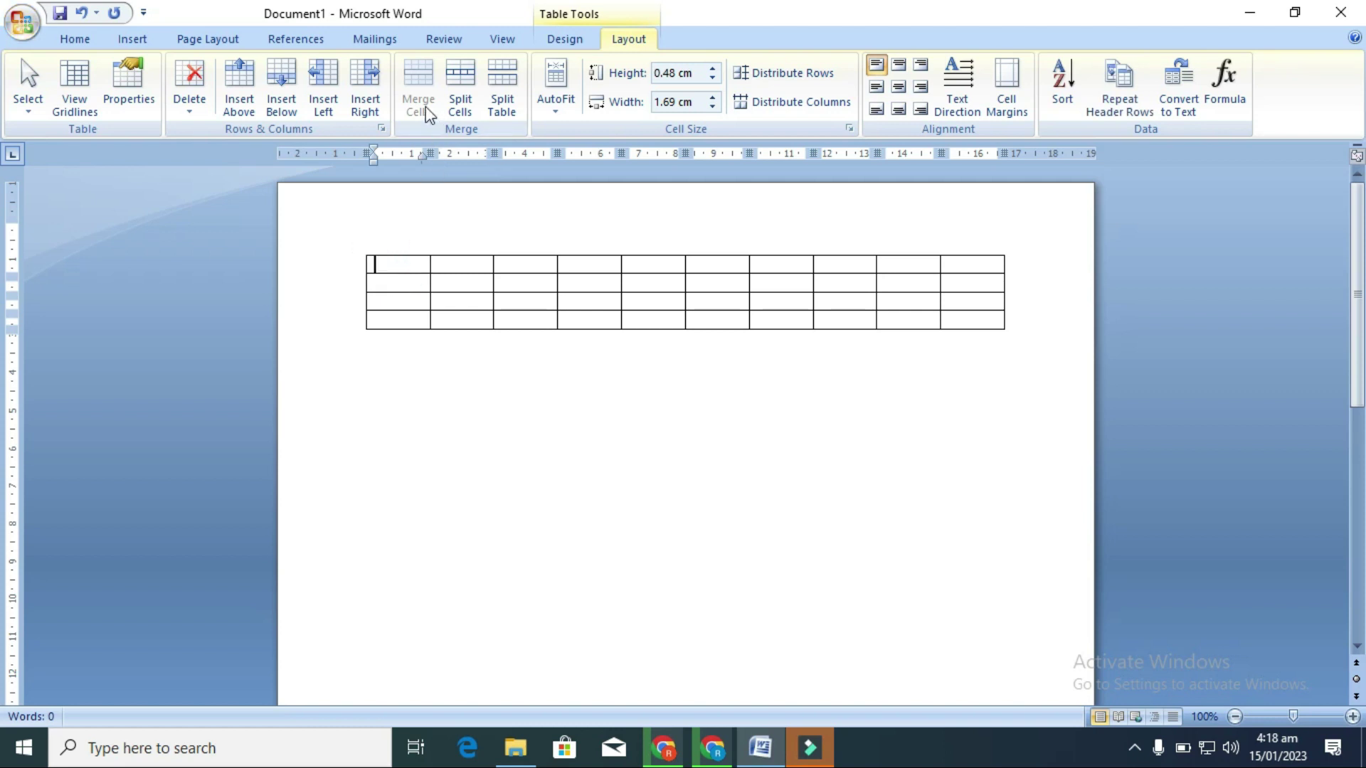
left_click_drag(400, 265, 474, 292)
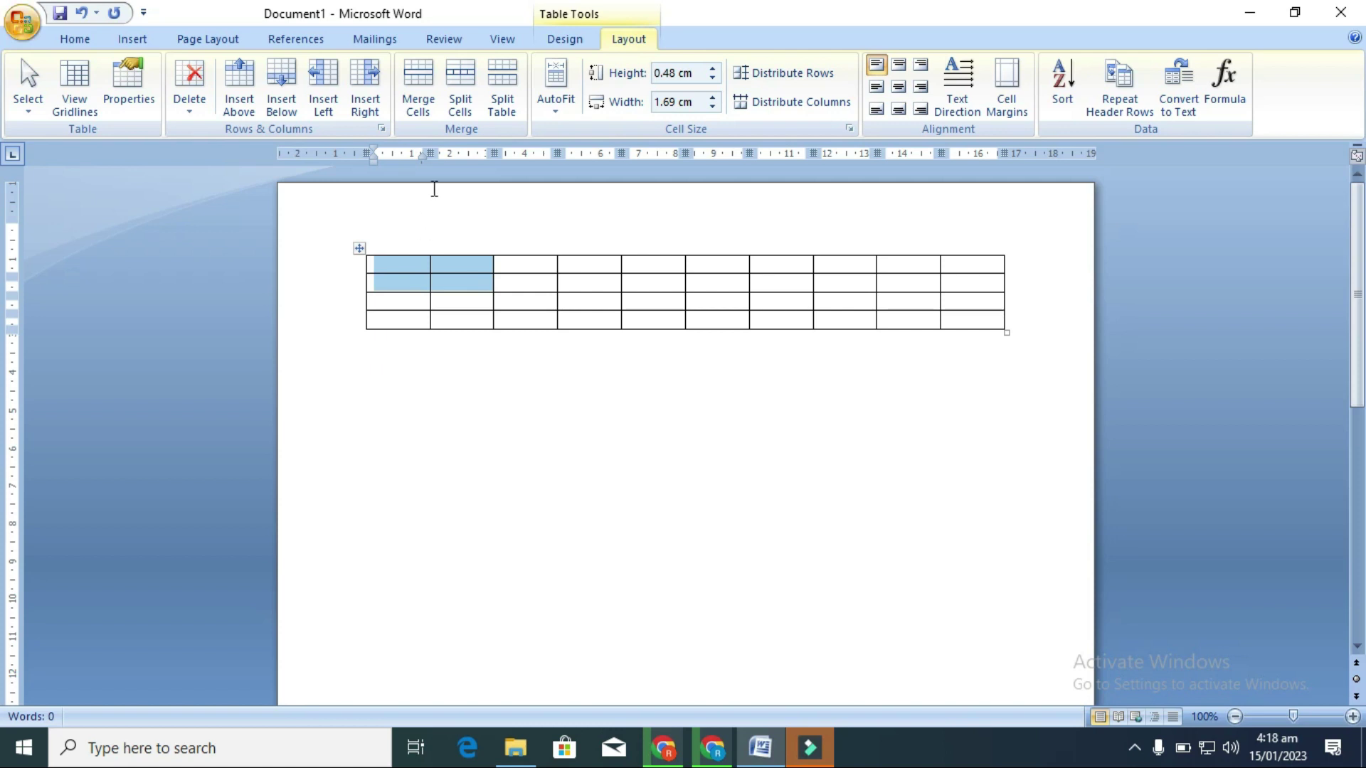
left_click(416, 89)
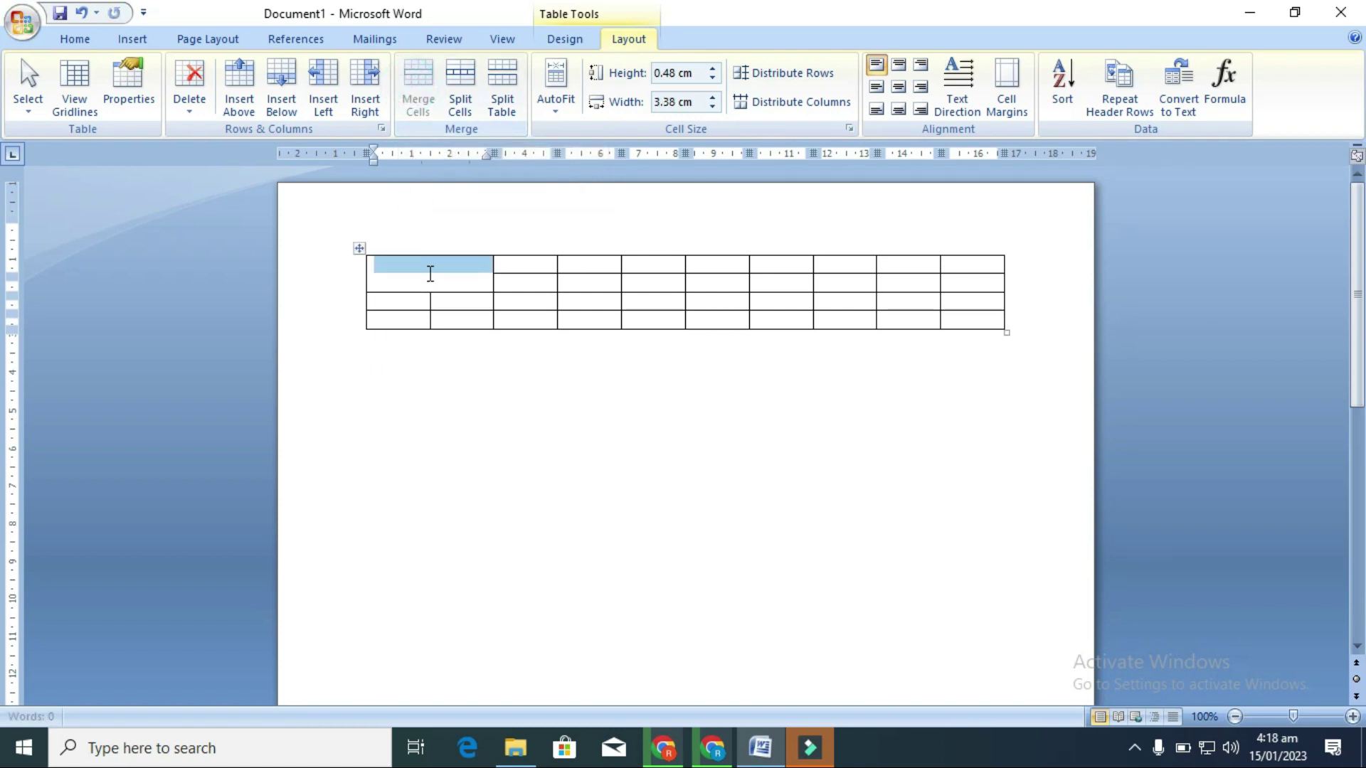
left_click(421, 287)
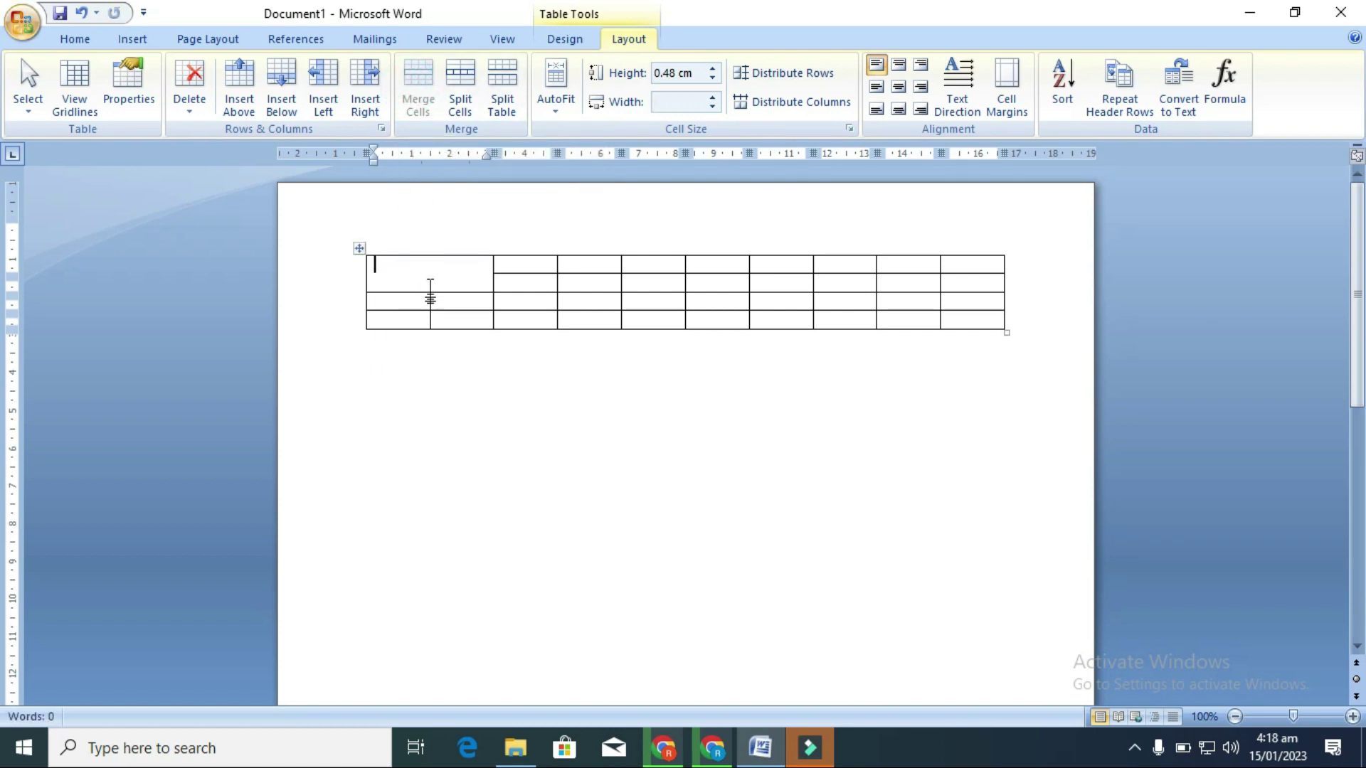
type("Rat")
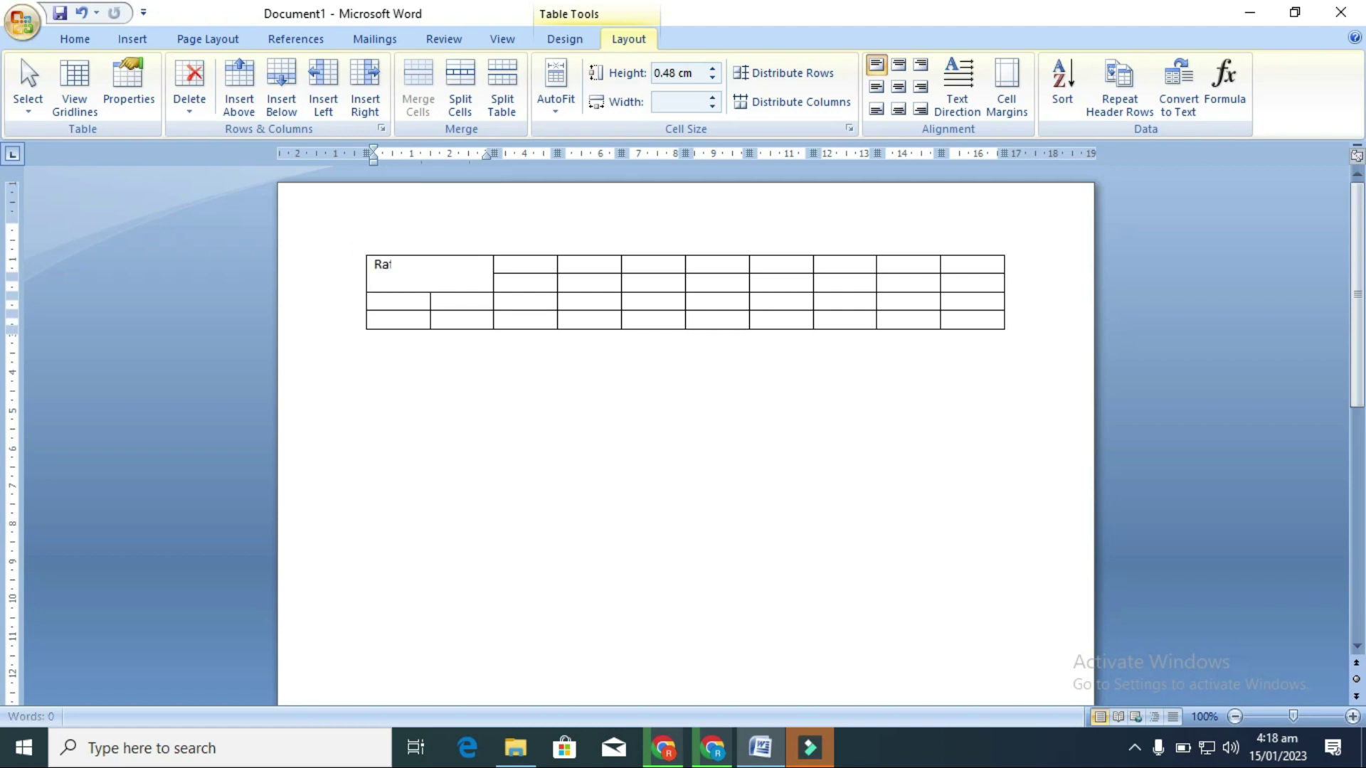
type(" Tech Channel")
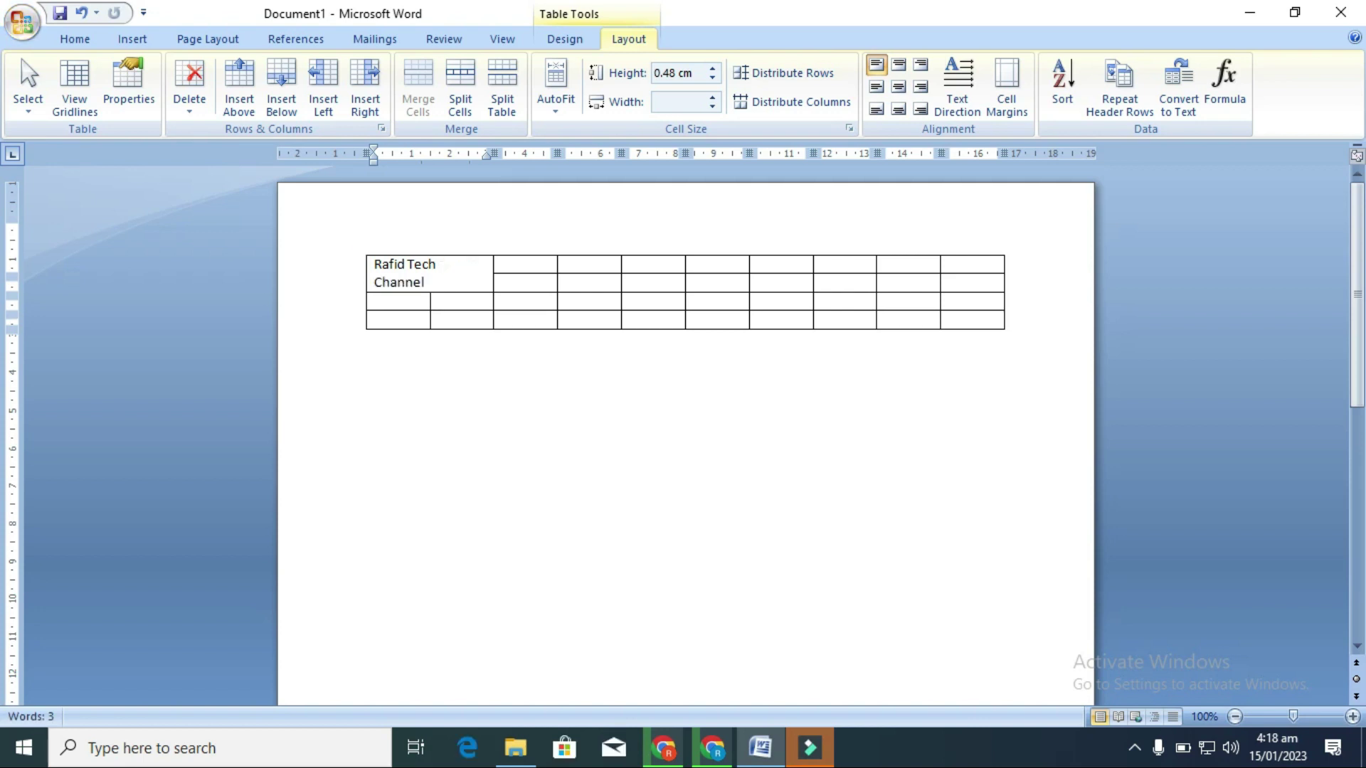
Delete 'Rat Tech Channel' and undo the merge, restoring the plain 10×4 grid
mouse_move(428, 273)
left_click_drag(439, 280, 382, 273)
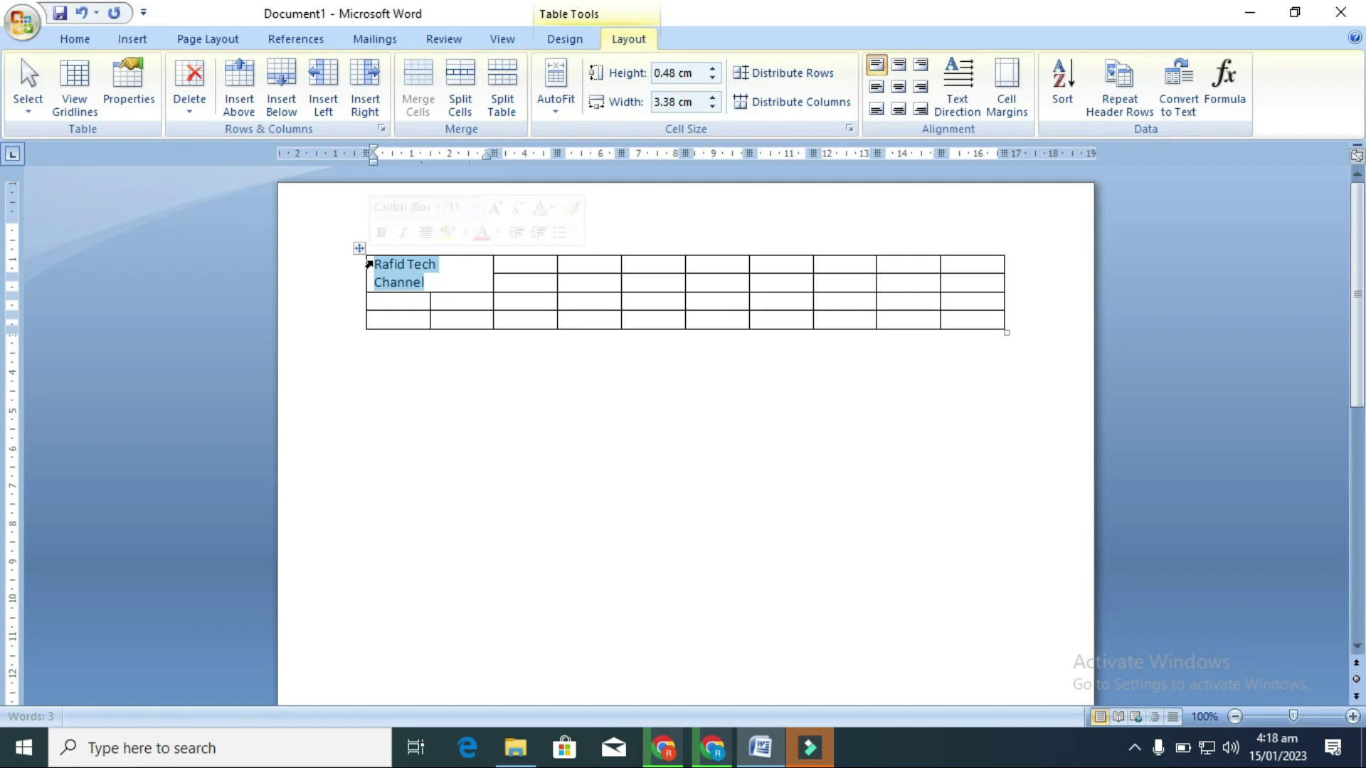
key("Delete")
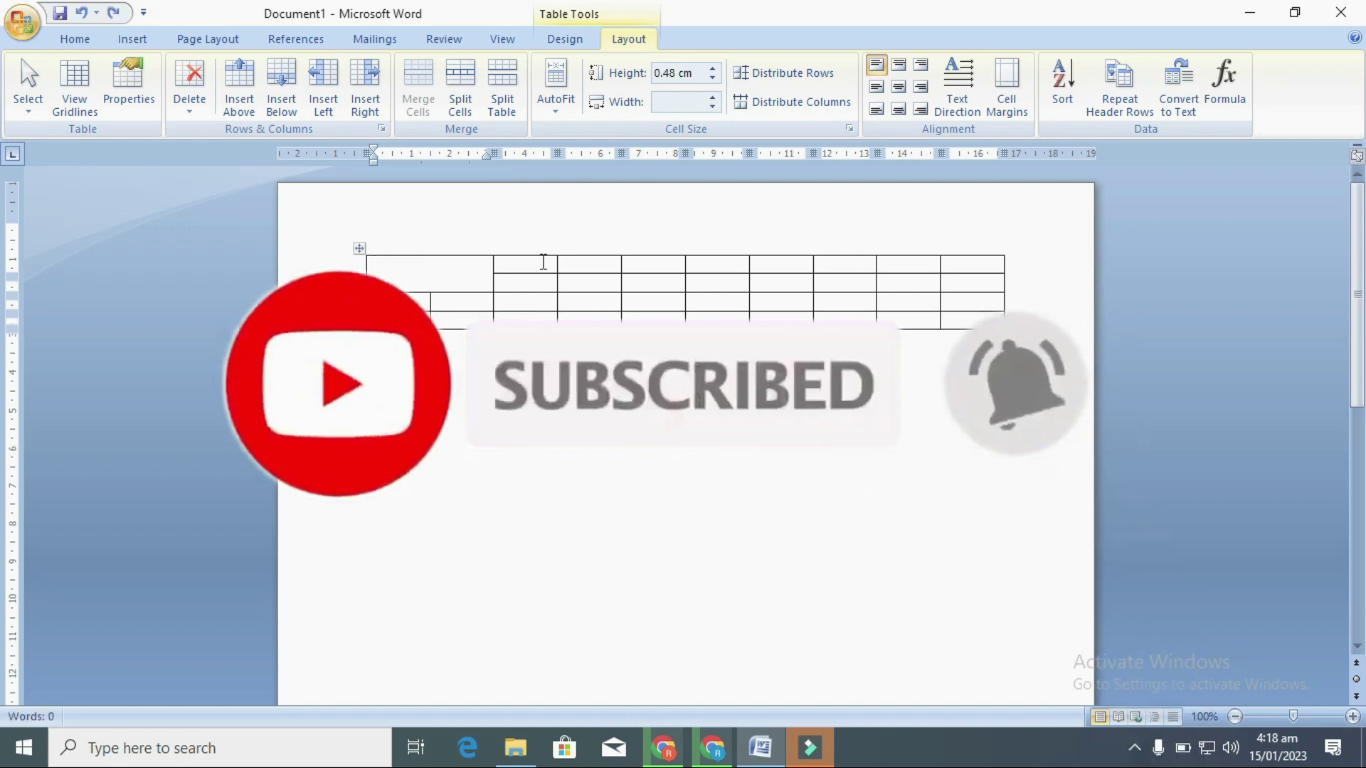
key("ctrl+z")
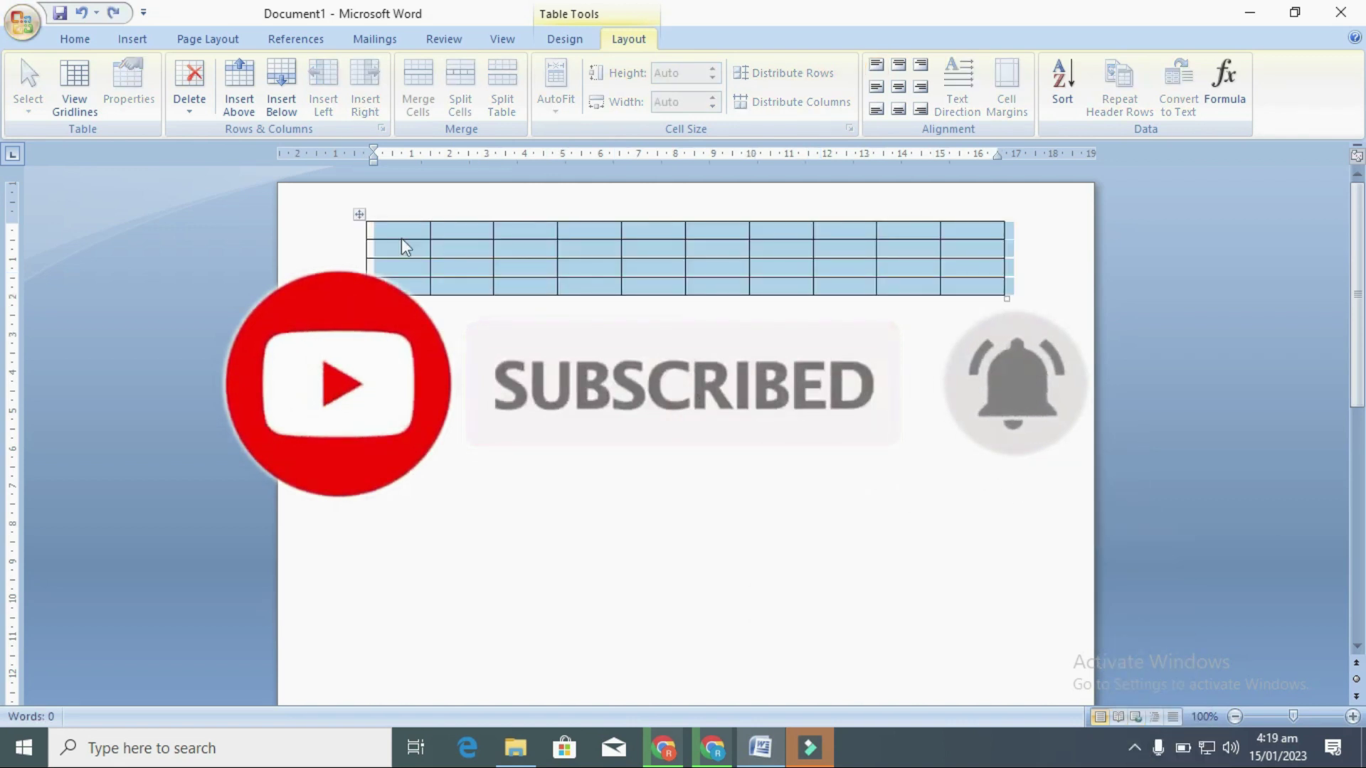
left_click(398, 235)
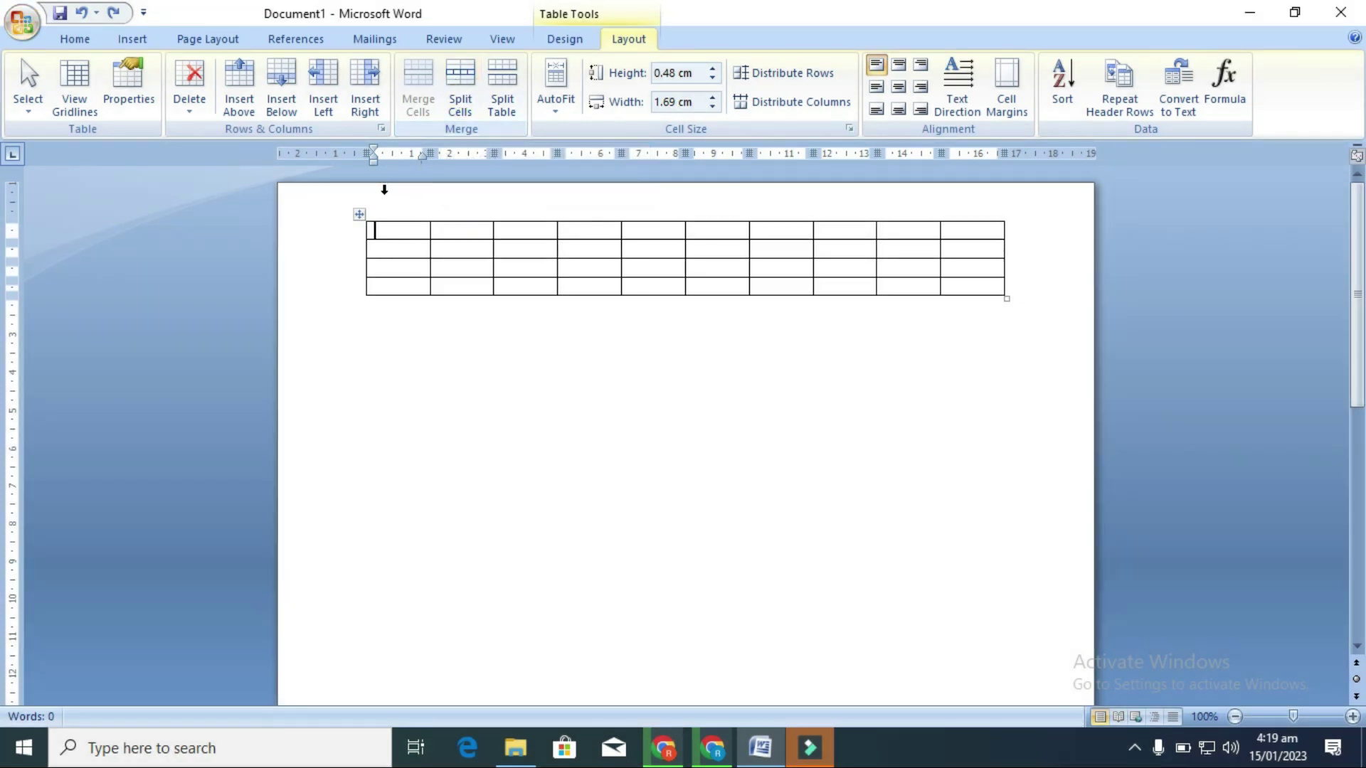
left_click(378, 253)
left_click(463, 108)
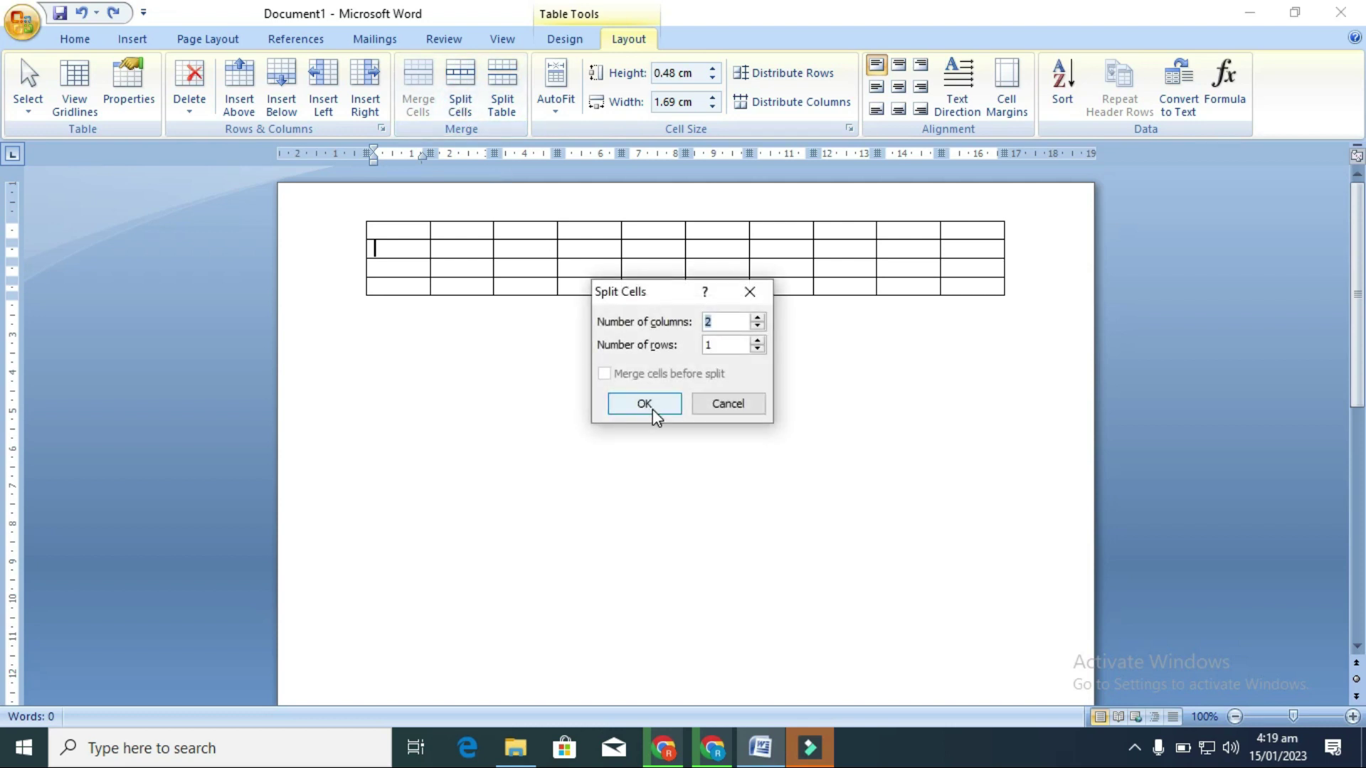
left_click(750, 293)
mouse_move(377, 229)
left_mouse_down()
mouse_move(551, 250)
mouse_move(552, 263)
left_mouse_up()
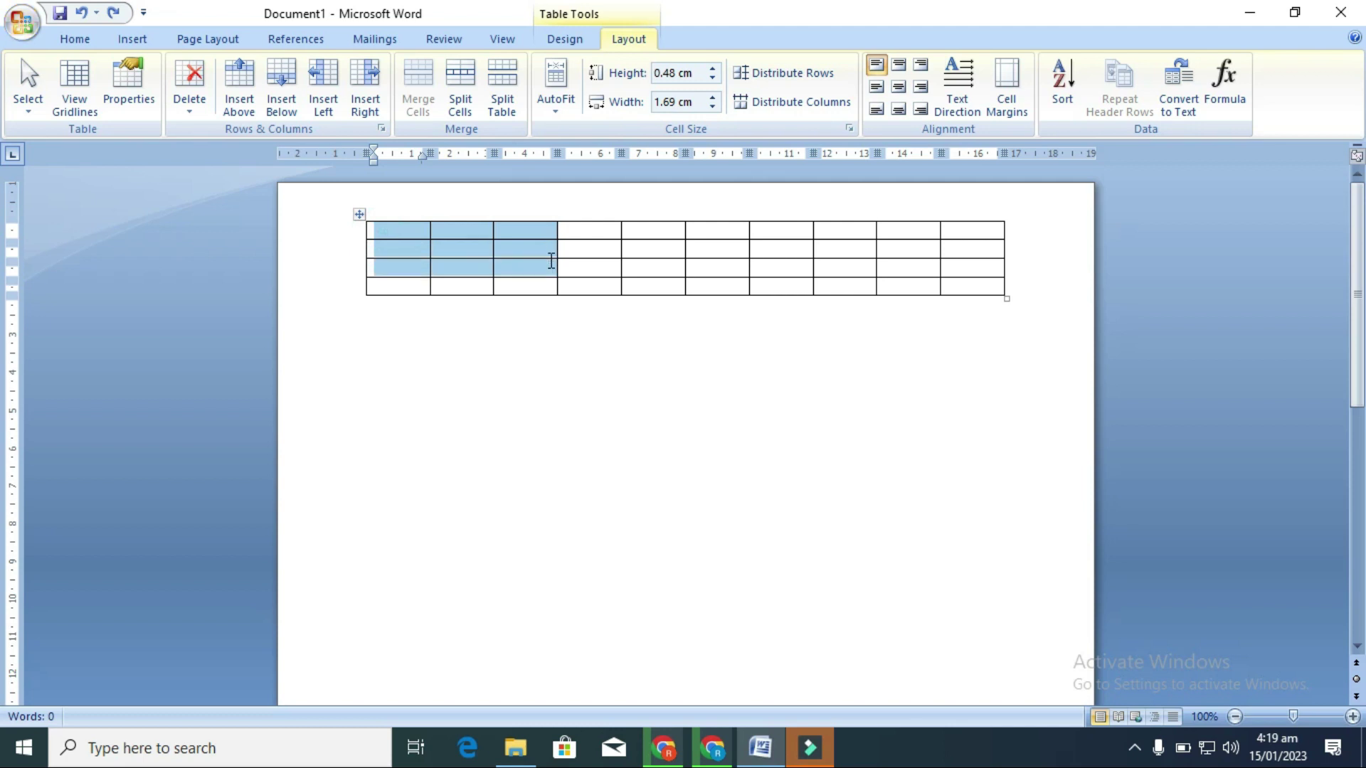
left_click(416, 99)
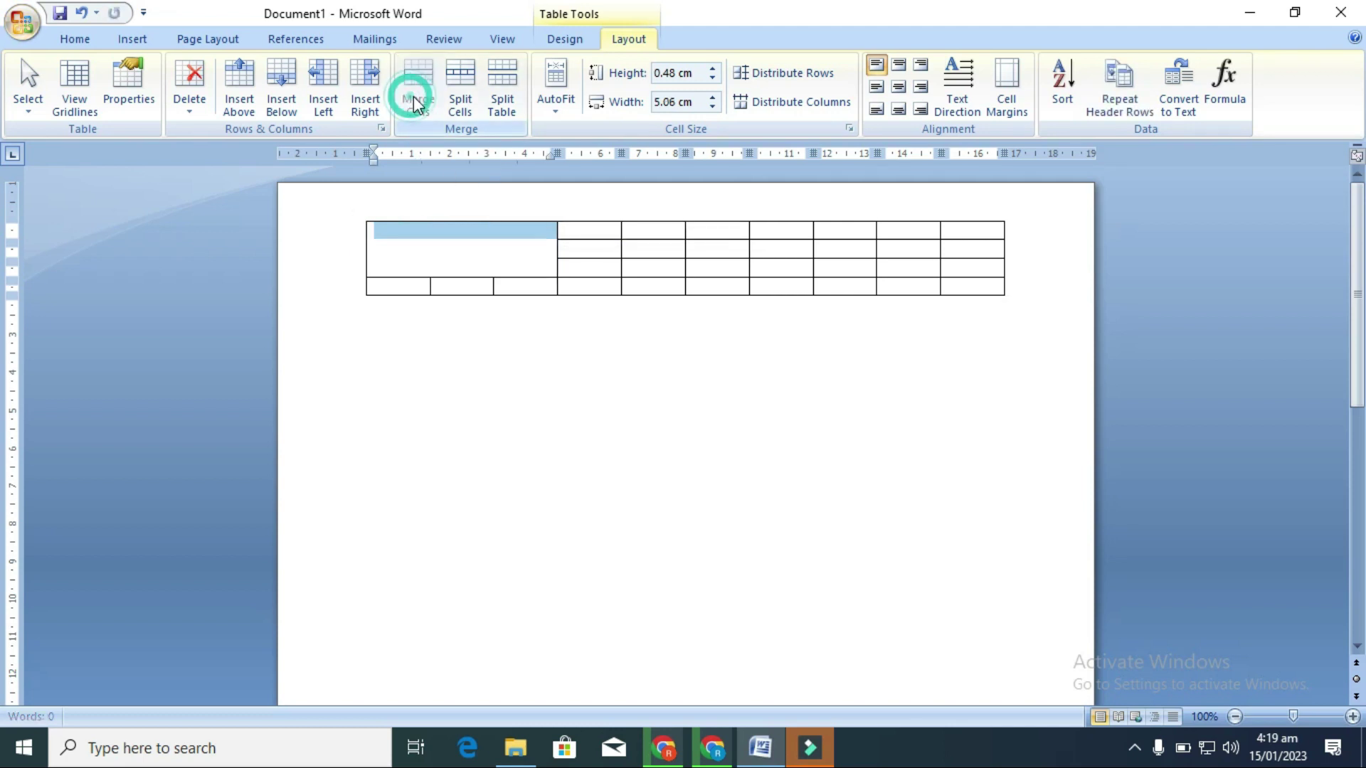
left_click(447, 247)
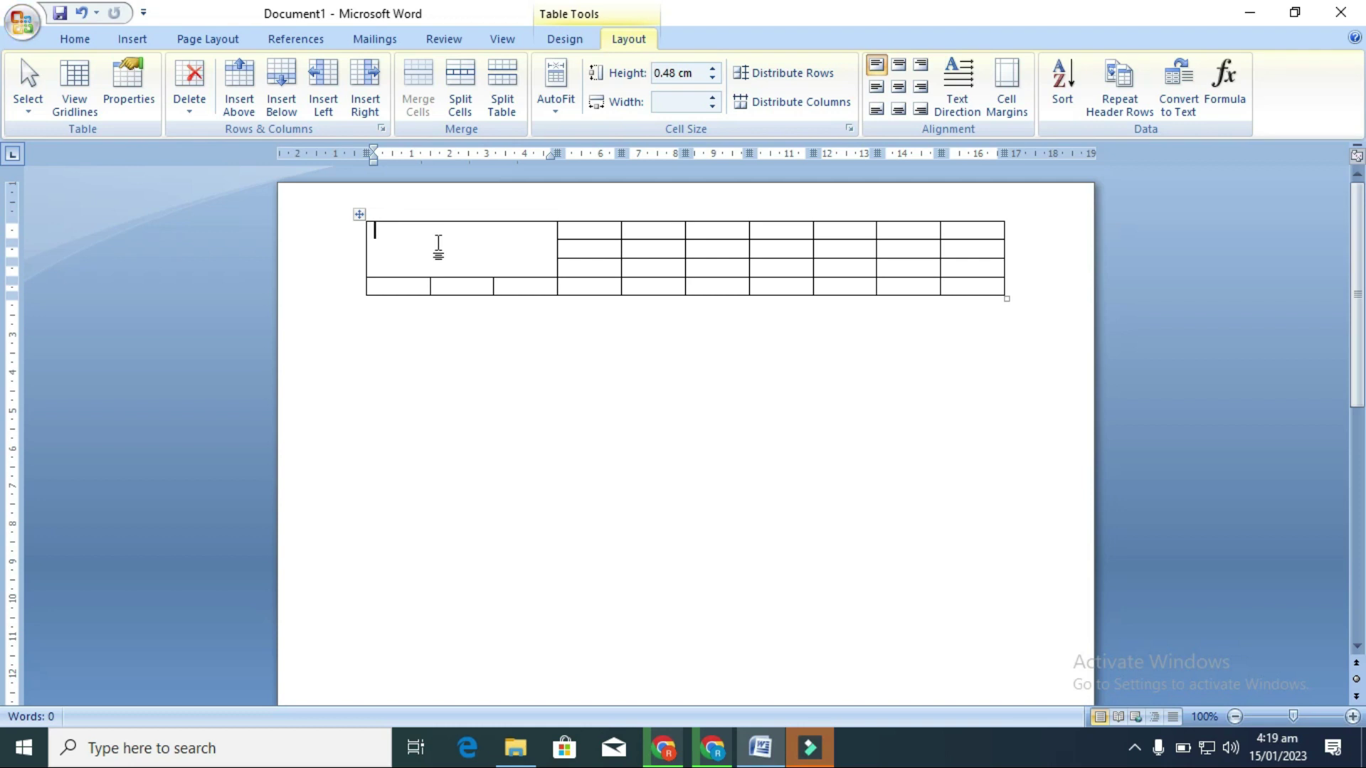
left_click(459, 108)
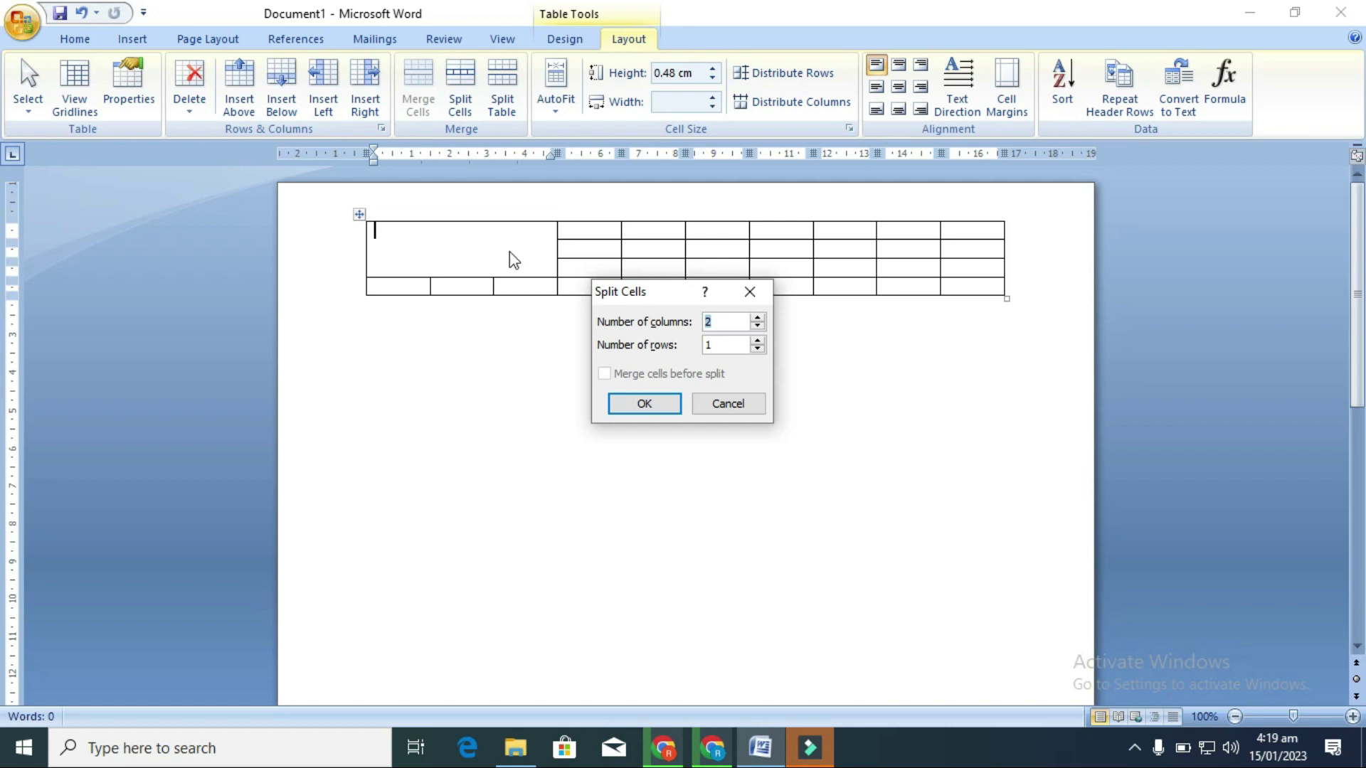
left_click(720, 321)
left_click(742, 351)
type("2")
type("2")
left_click(679, 425)
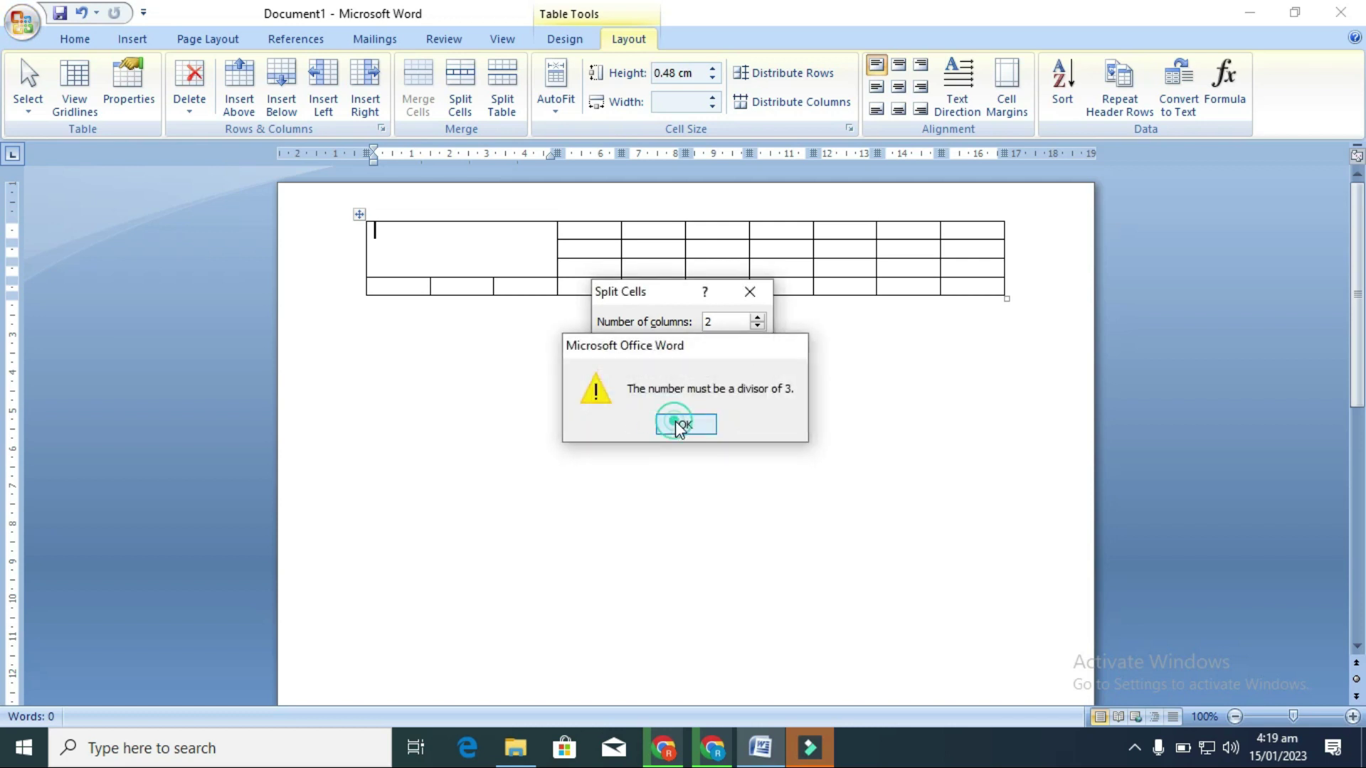
key("BackSpace")
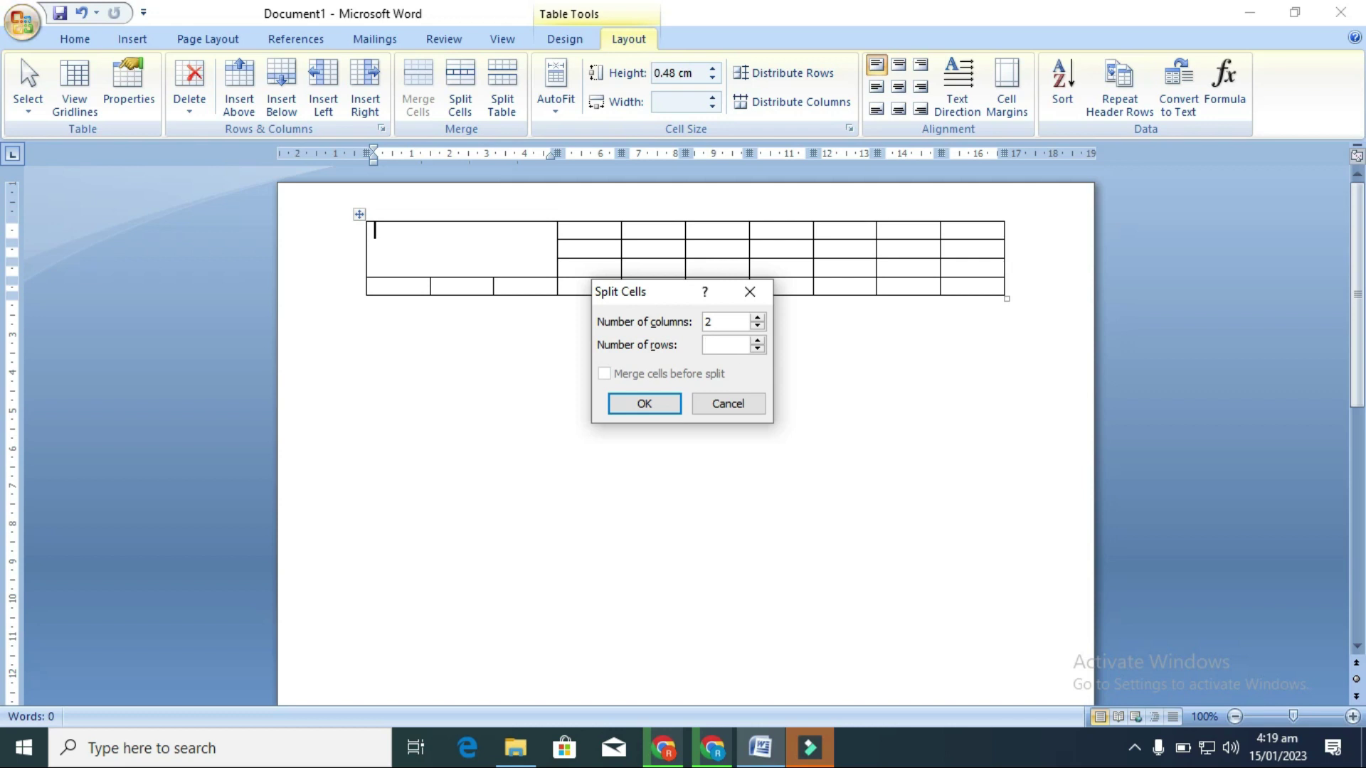
left_click(667, 404)
left_click(441, 252)
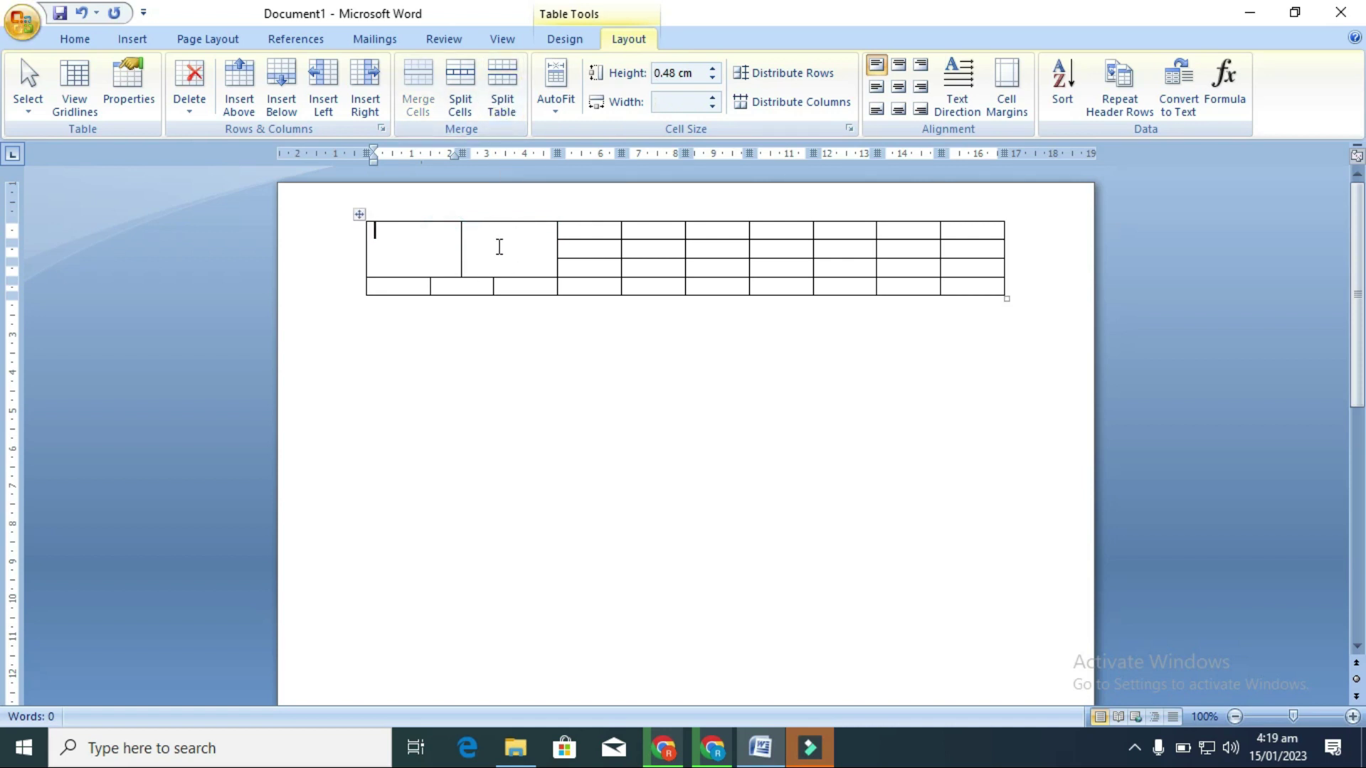
key("ctrl+z")
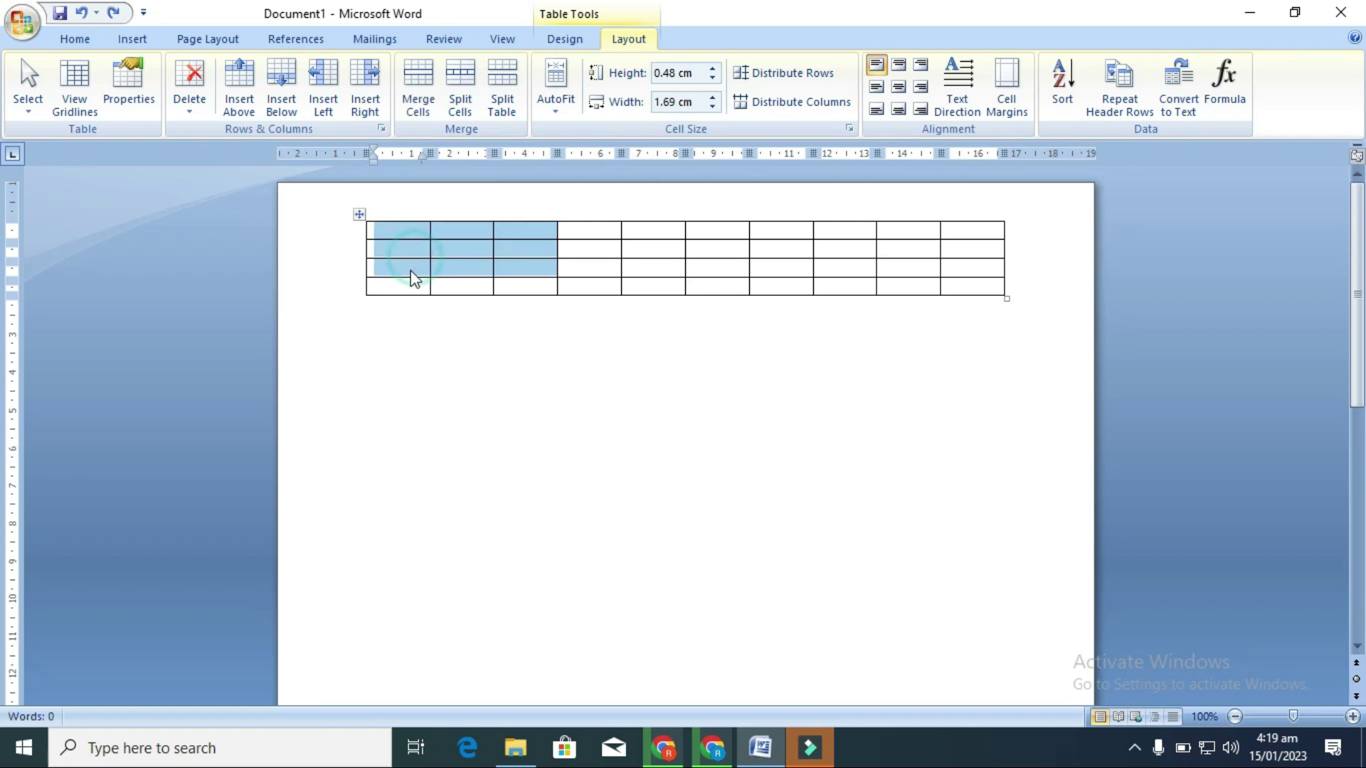
left_click(407, 268)
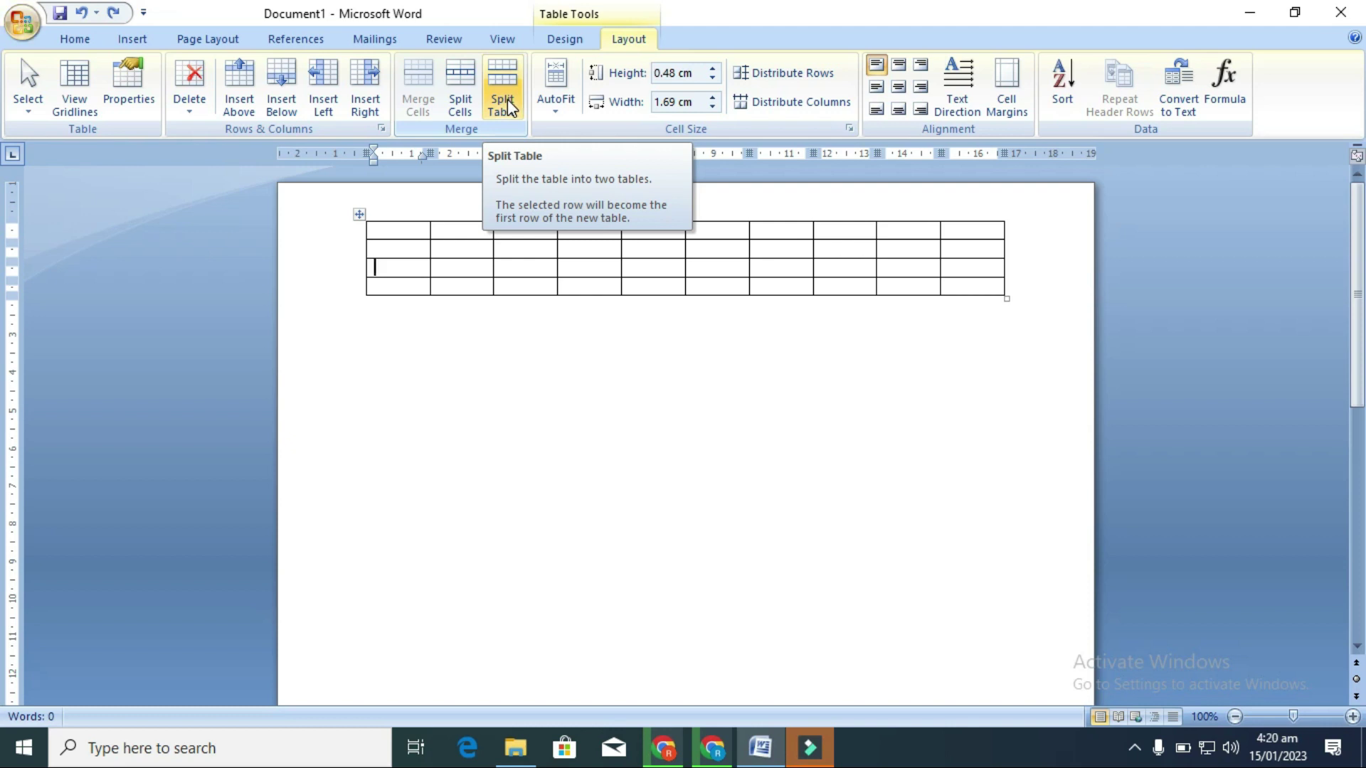
left_click(509, 108)
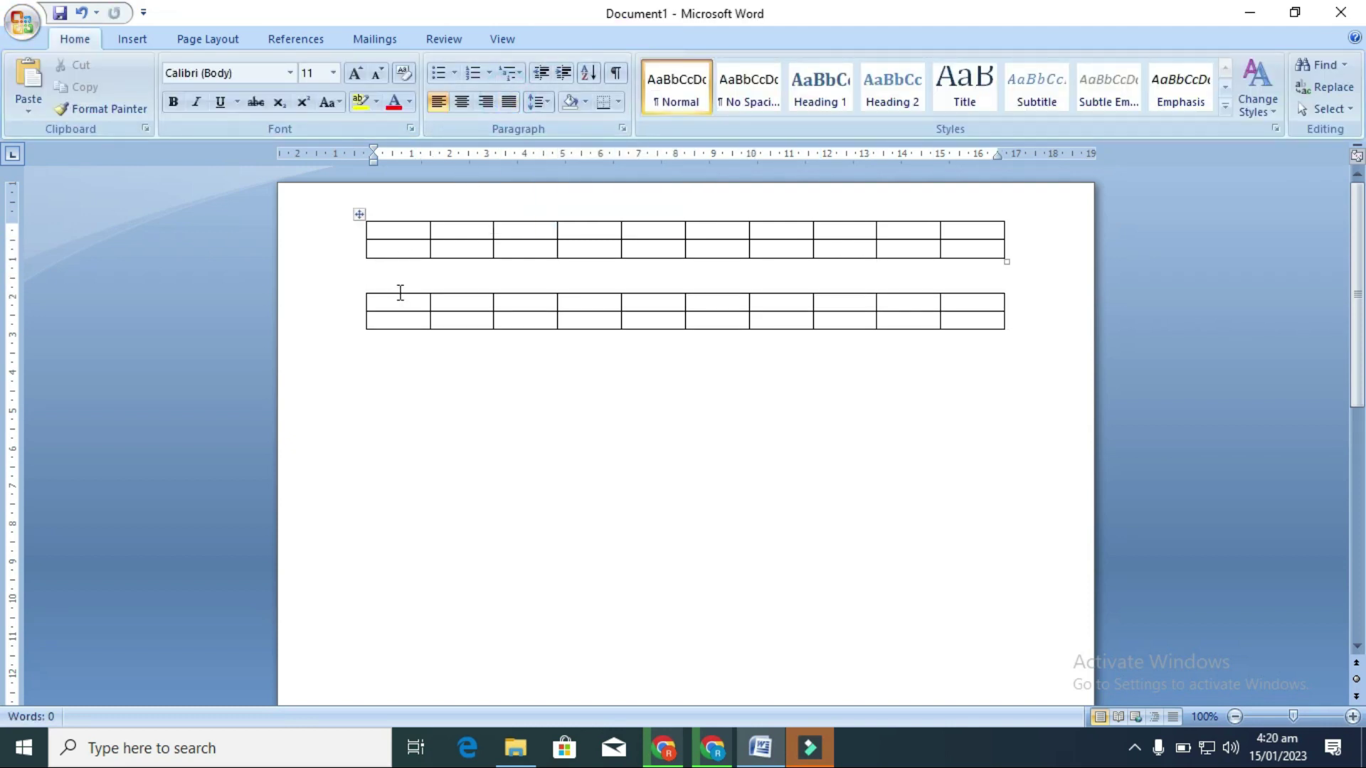
left_click(403, 228)
left_click(401, 294)
key("BackSpace")
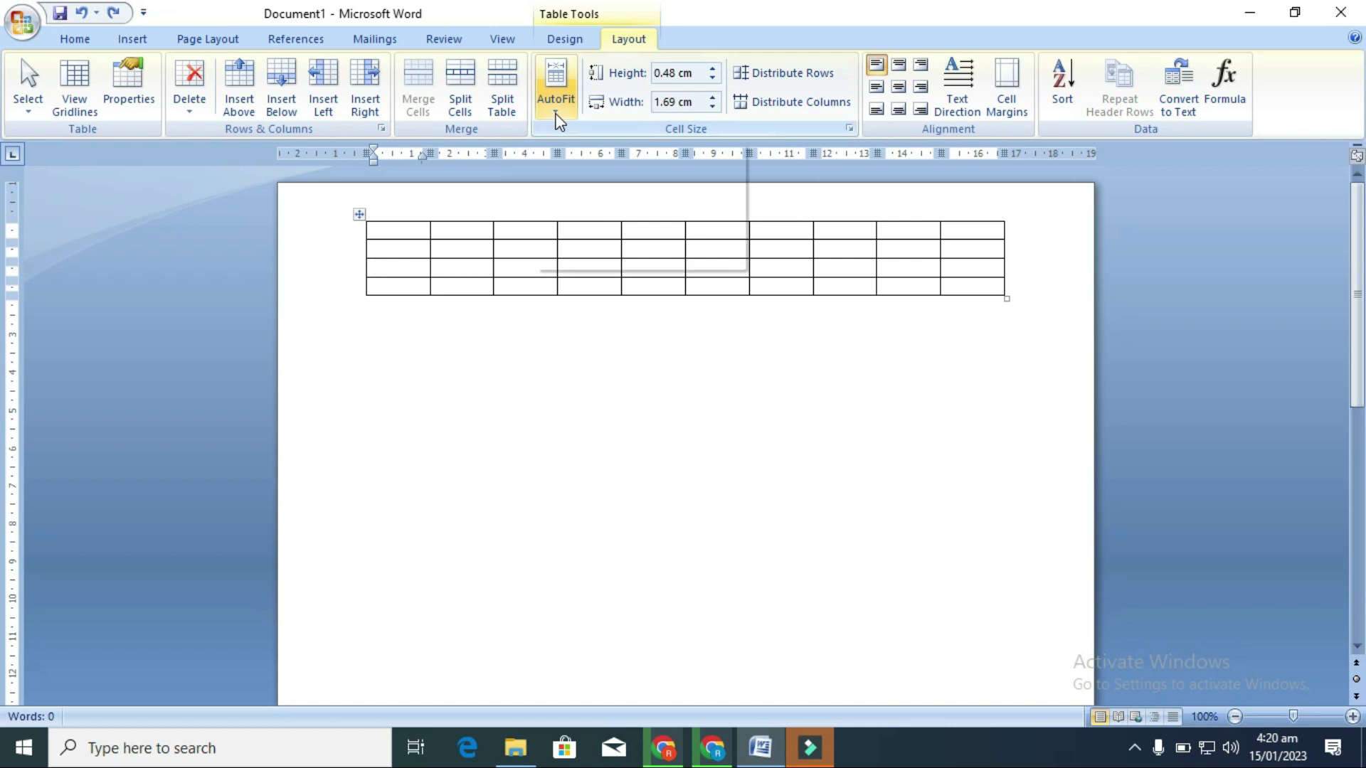
Type the headers 'Naame' and 'Maths' into the first two cells of row 1
left_click(409, 226)
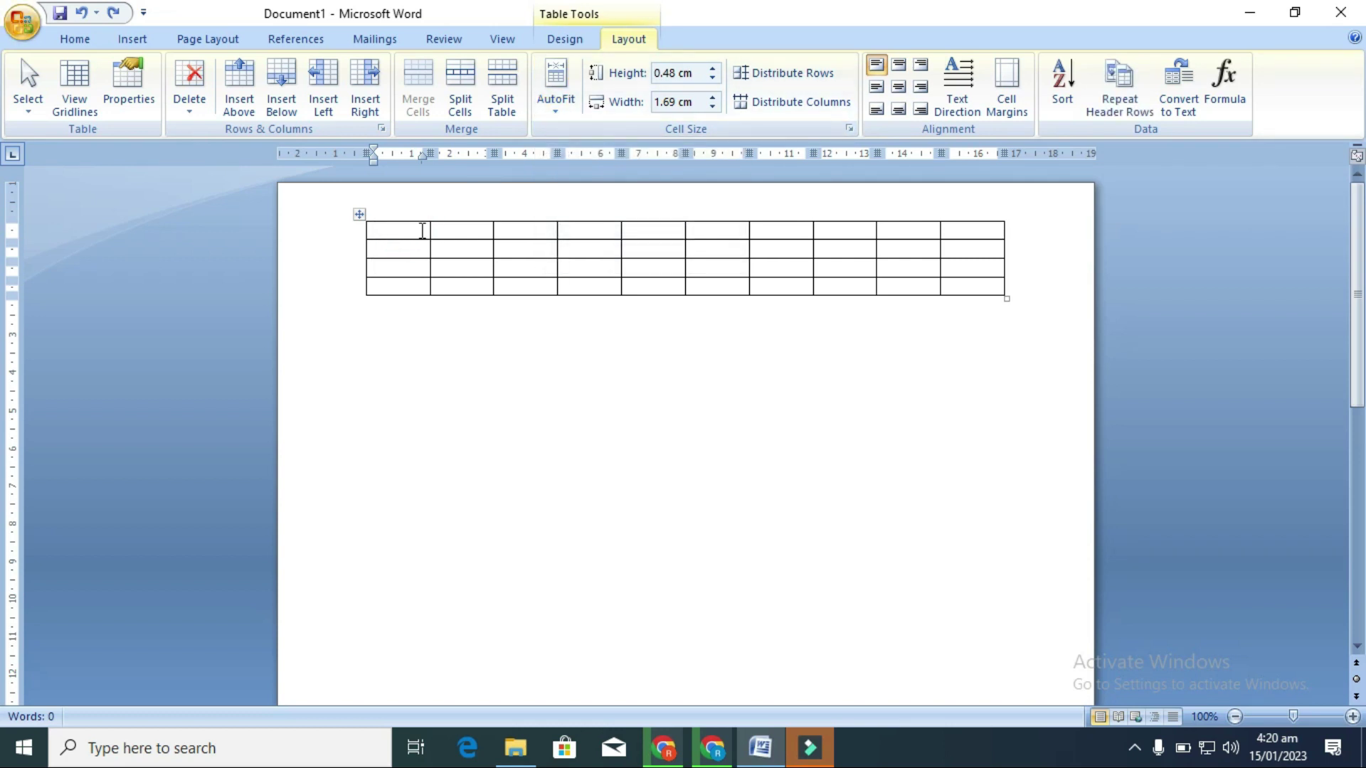
type("naame")
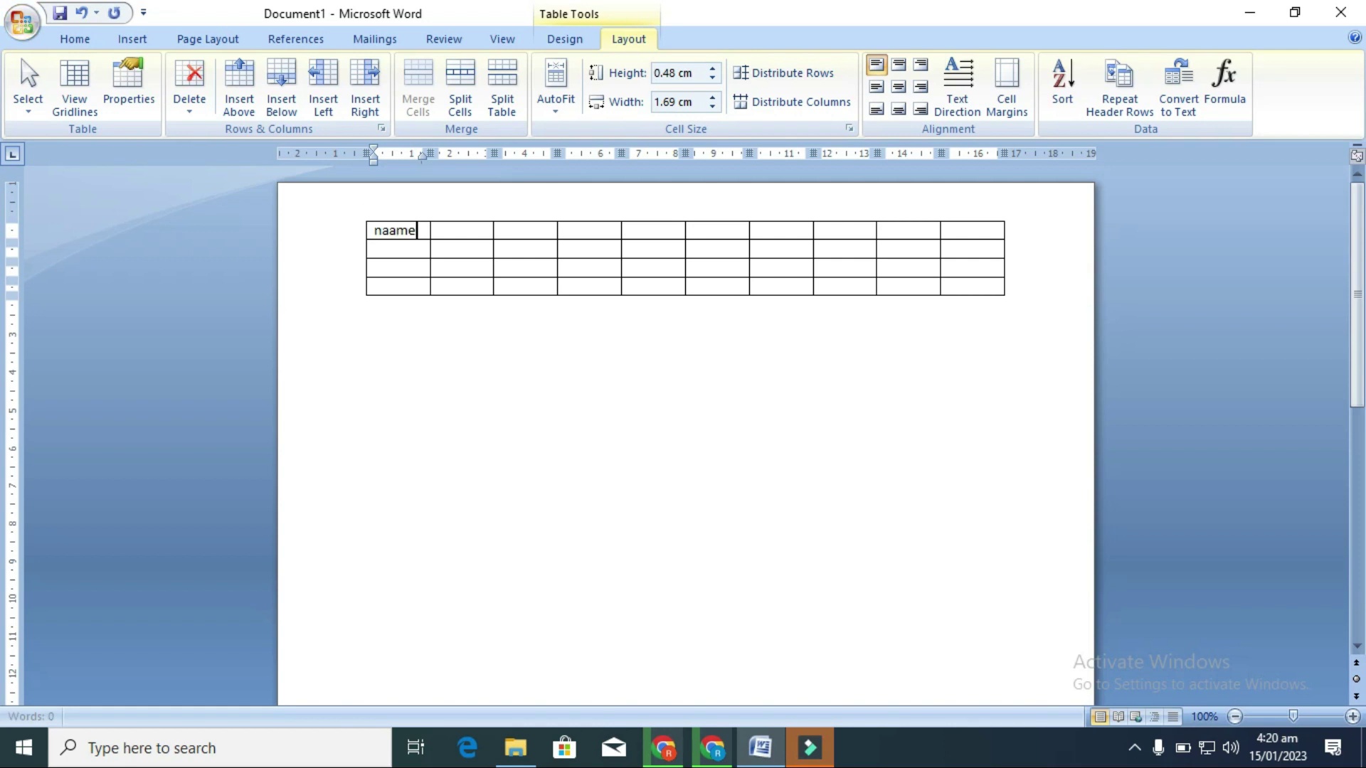
key("Tab")
key("Tab")
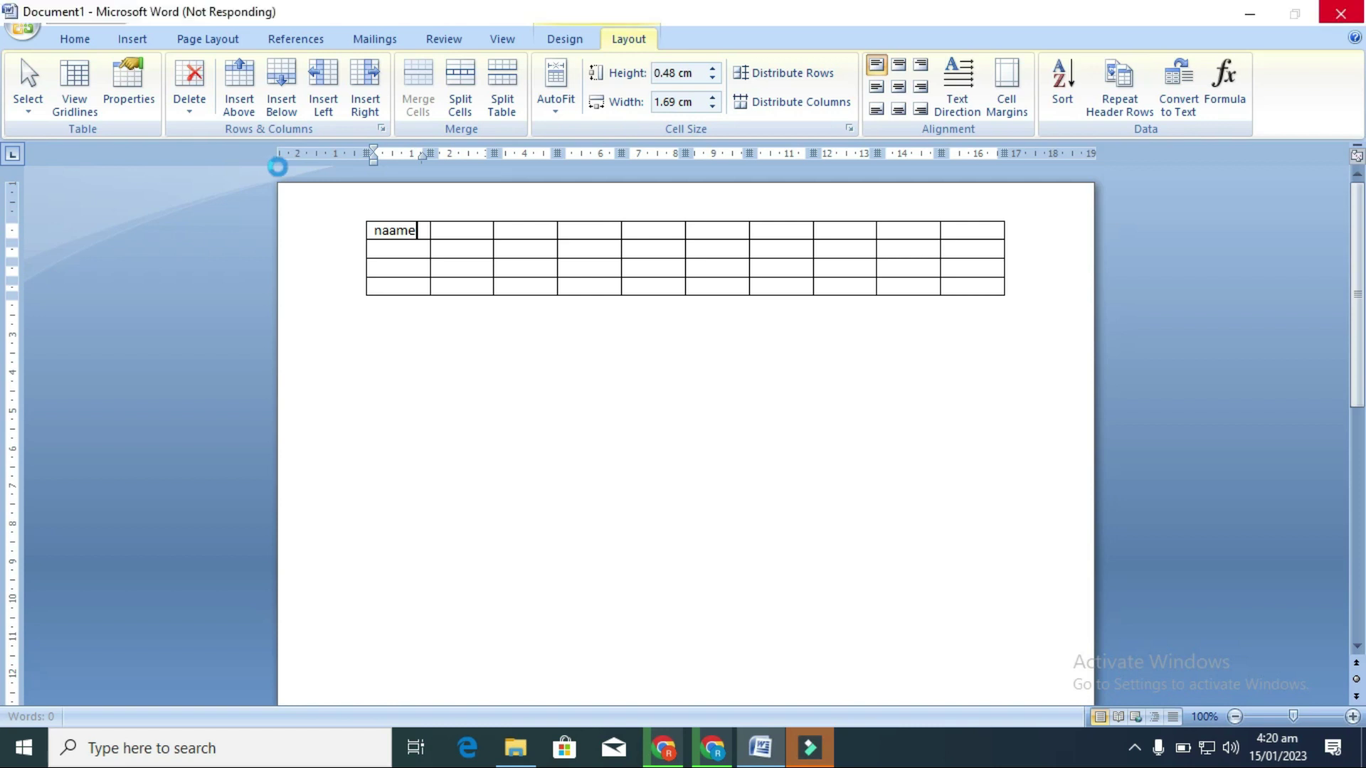
left_click(449, 230)
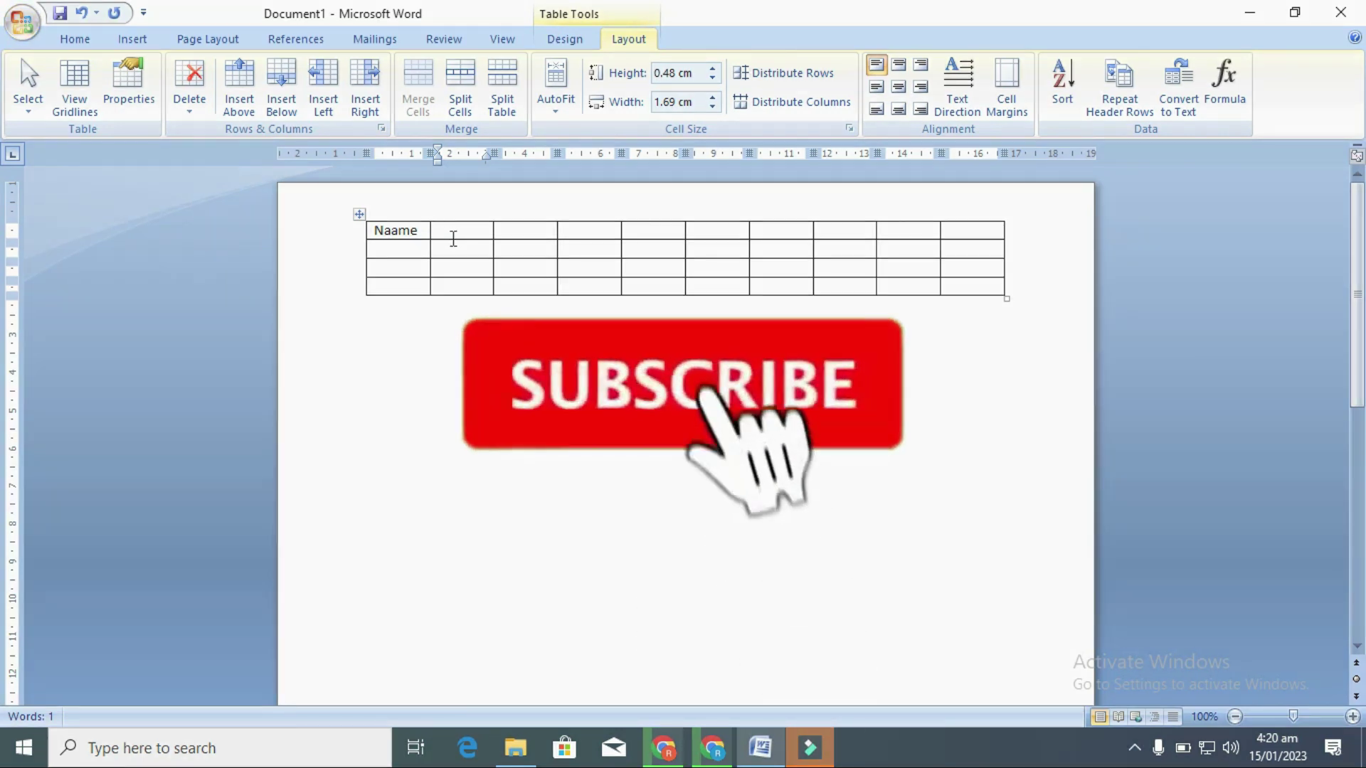
type("ma")
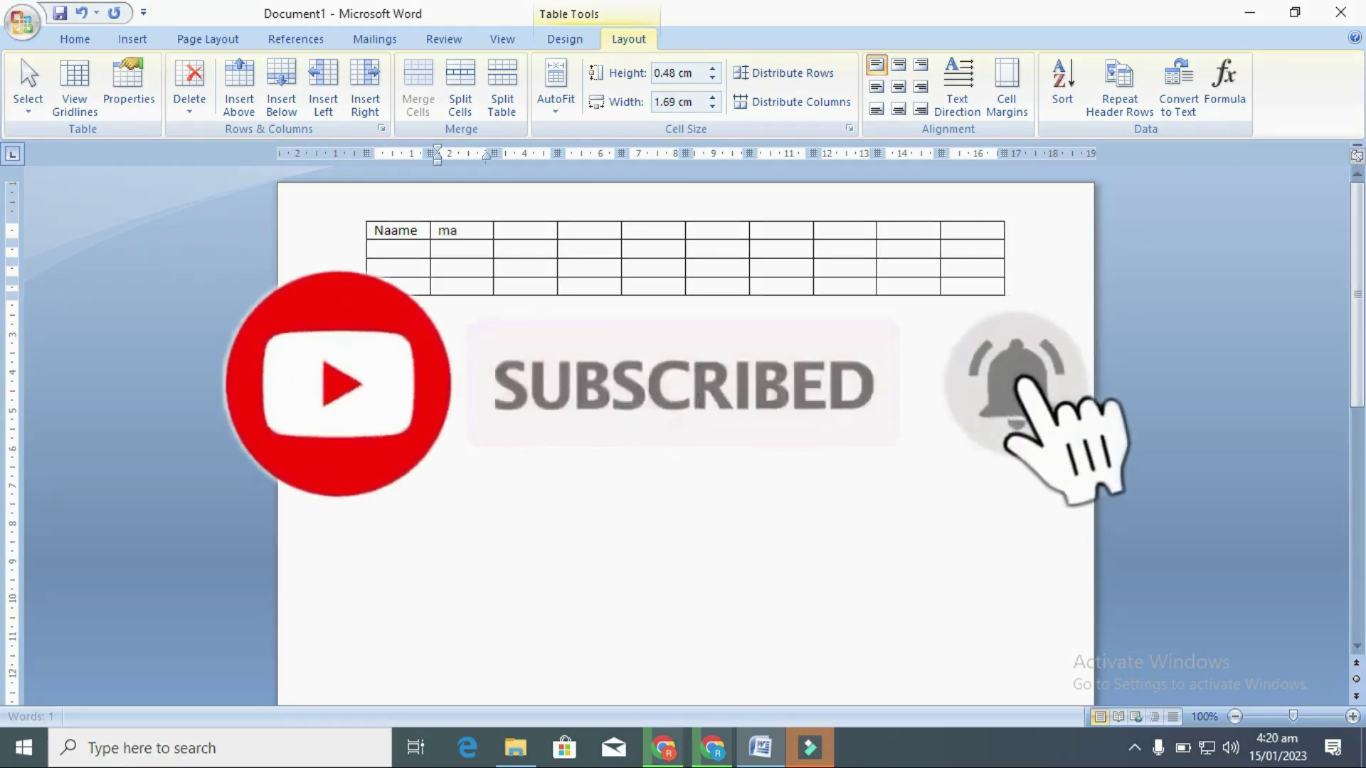
type("ths")
key("Tab")
Add the headers 'Englih', 'Urdu', 'Phy' and 'Bio' across the next four cells
type("englih")
key("Tab")
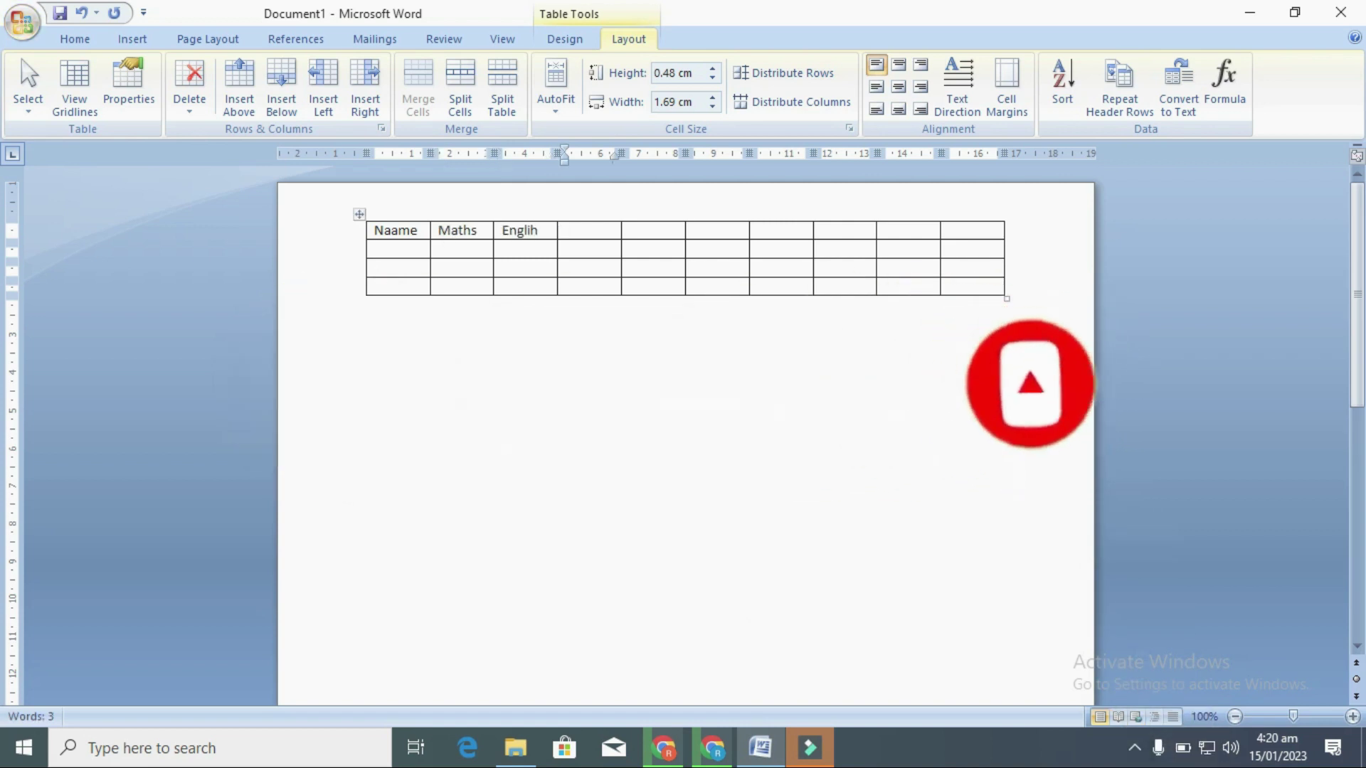
type("urdu")
key("Tab")
type("ma")
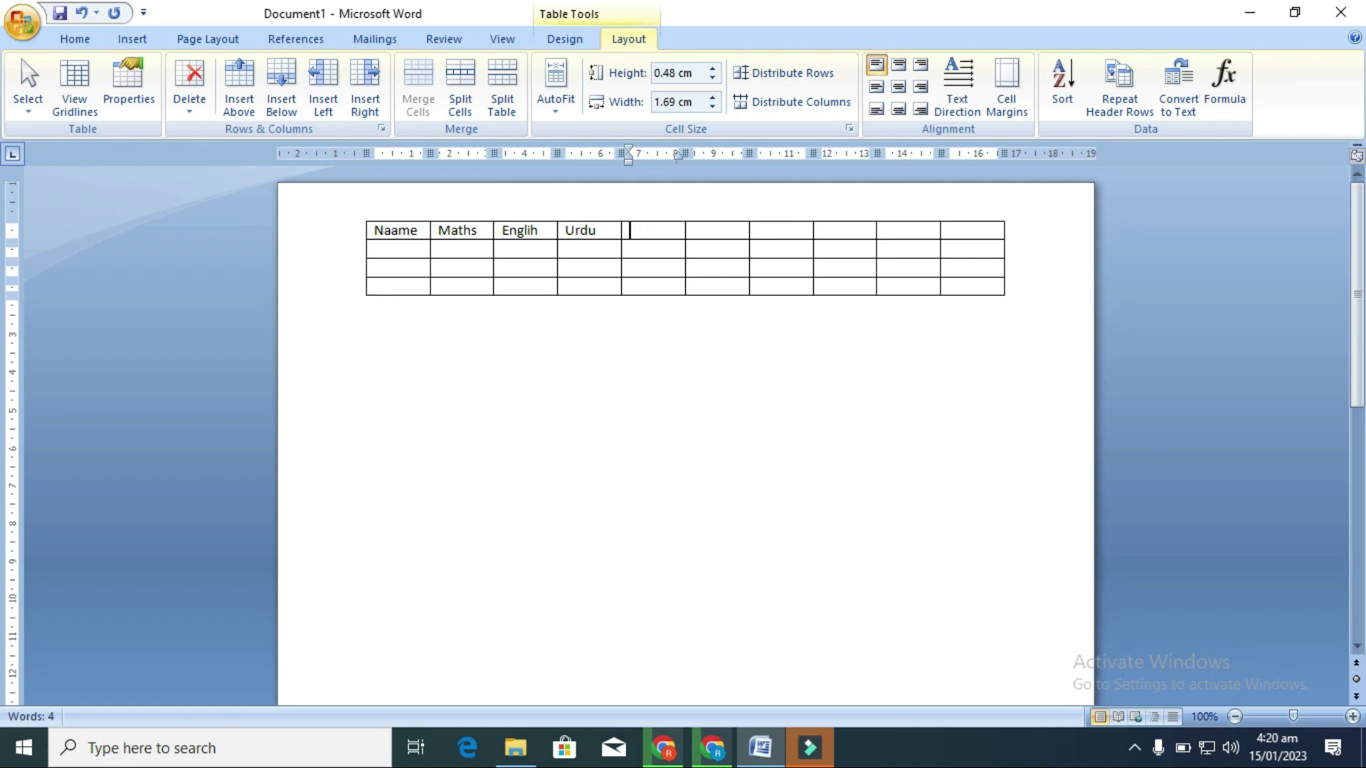
key("Tab")
type("bio")
key("Tab")
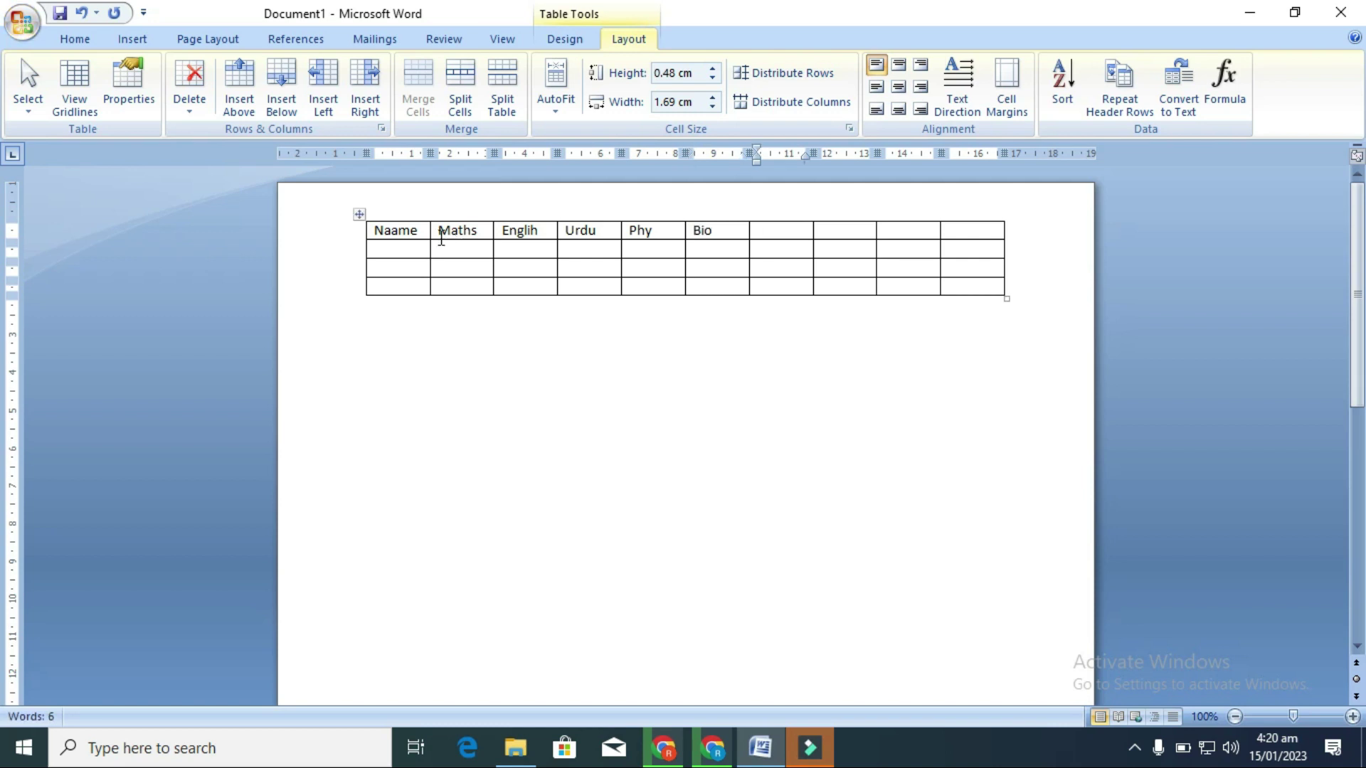
AutoFit the table to its contents, then try AutoFit Window and undo it
left_click(418, 224)
left_click(569, 114)
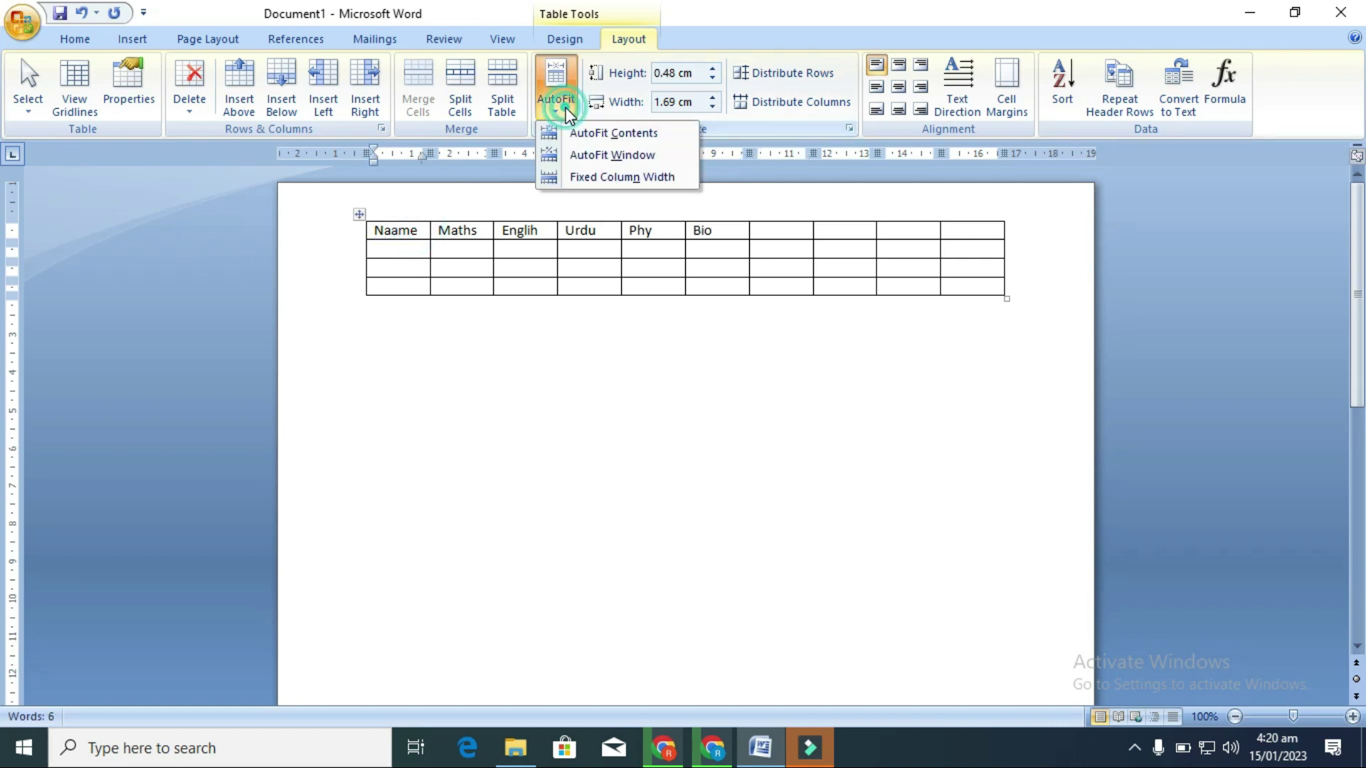
left_click(609, 132)
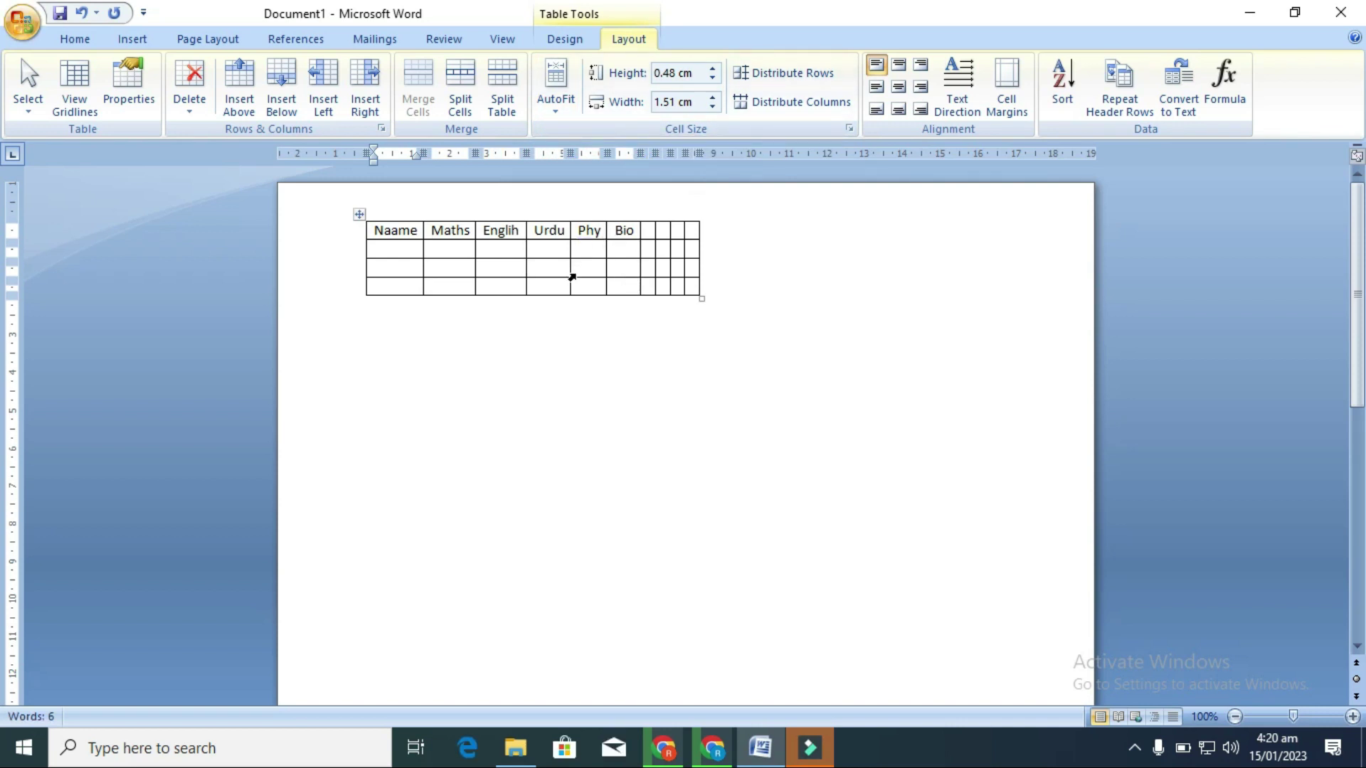
left_click(553, 108)
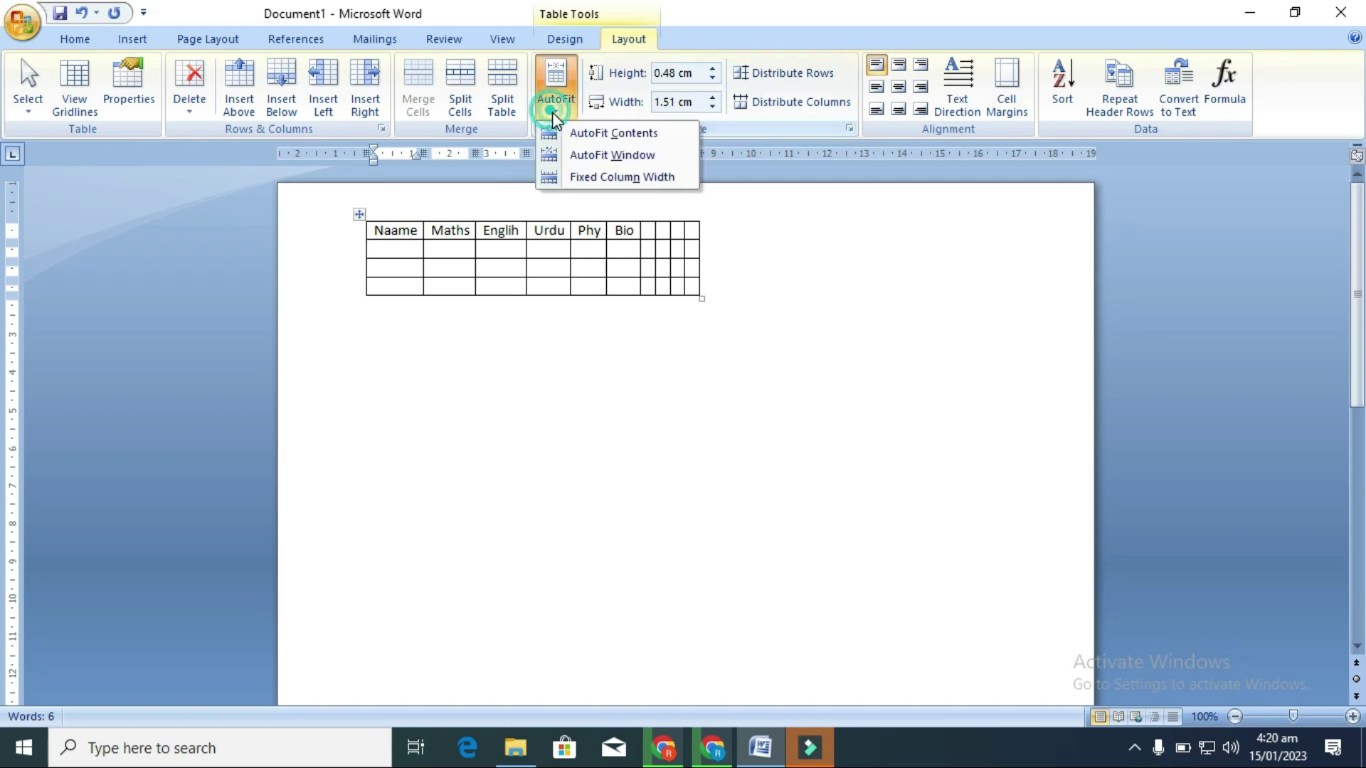
left_click(622, 158)
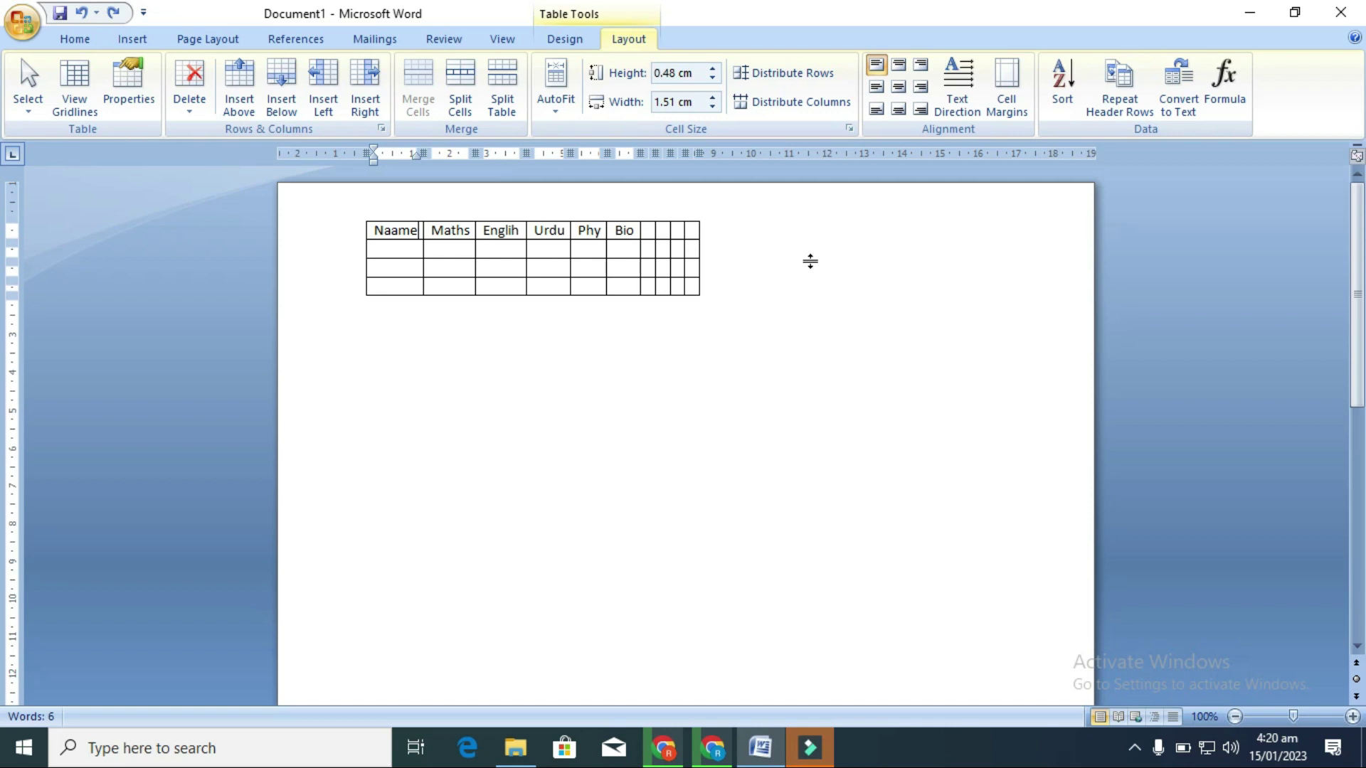
key("ctrl+z")
key("ctrl+z")
key("ctrl+z")
key("ctrl+z")
key("ctrl+z")
key("ctrl+z")
key("ctrl+z")
key("ctrl+z")
key("ctrl+z")
key("ctrl+z")
key("ctrl+z")
key("ctrl+z")
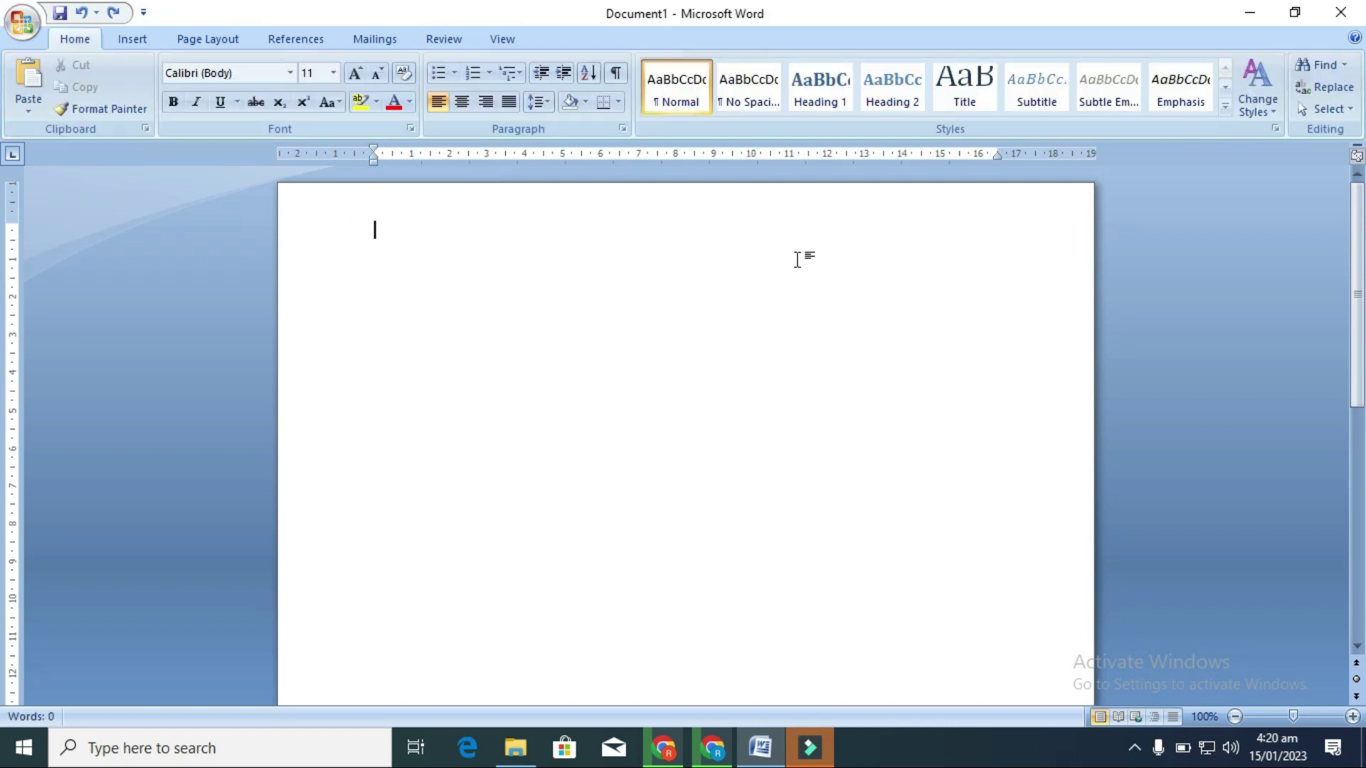
Insert a new 10-column by 3-row table
left_click(132, 39)
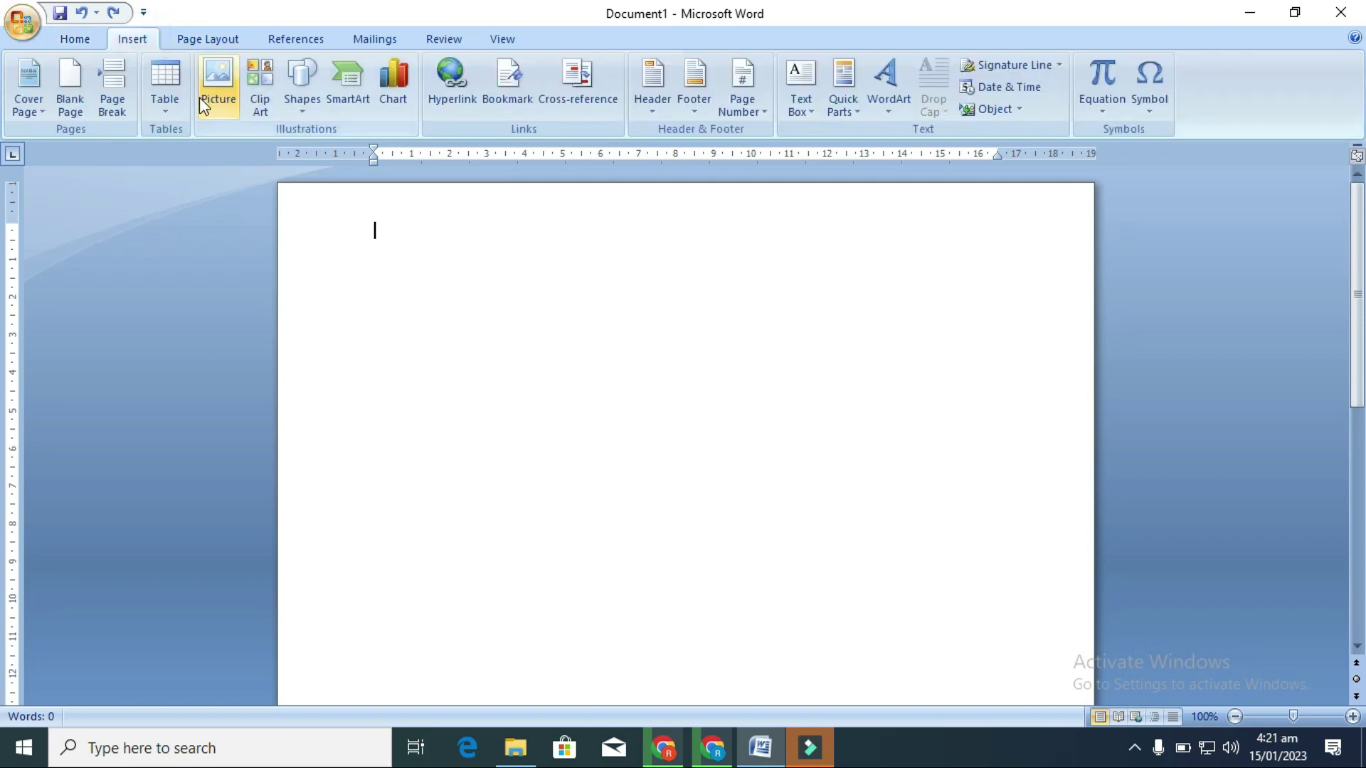
left_click(165, 89)
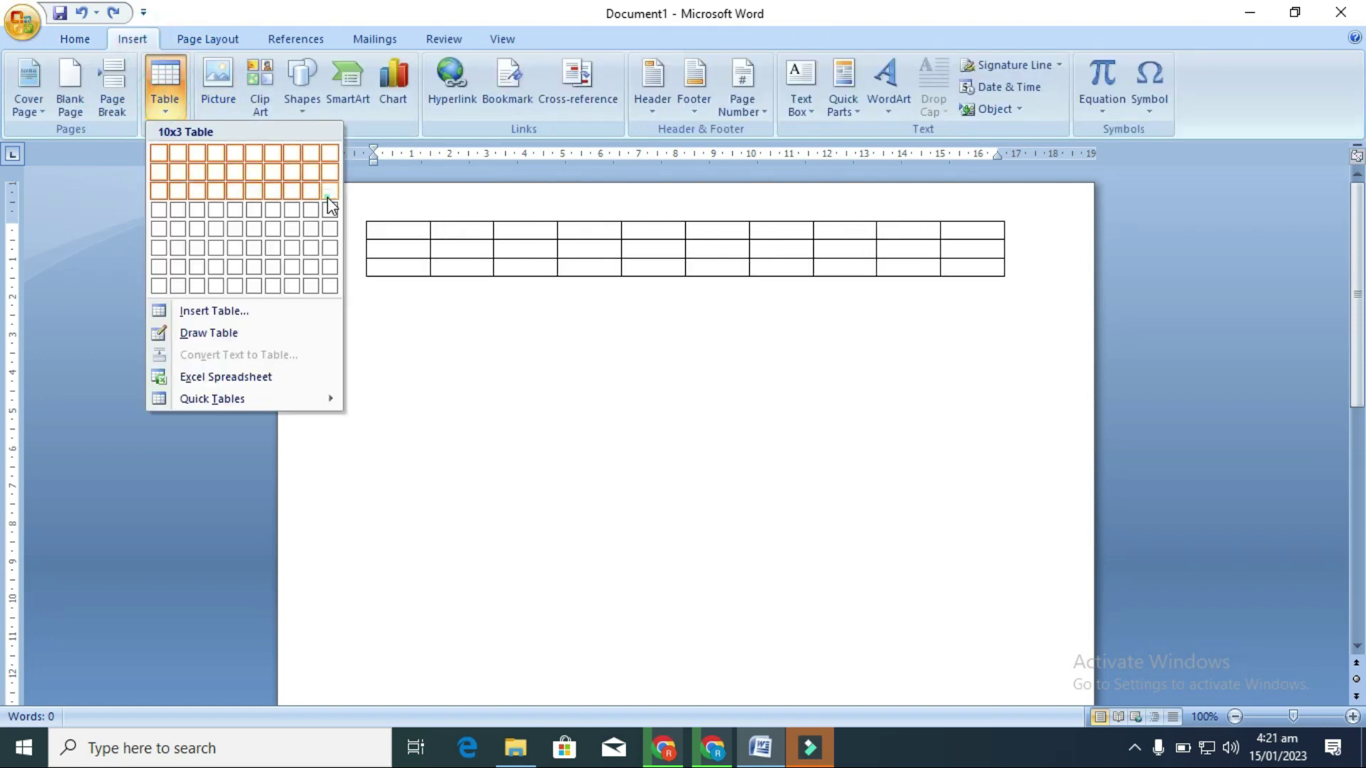
left_click(329, 192)
Set the first row's height to 0.6 cm
left_click(606, 36)
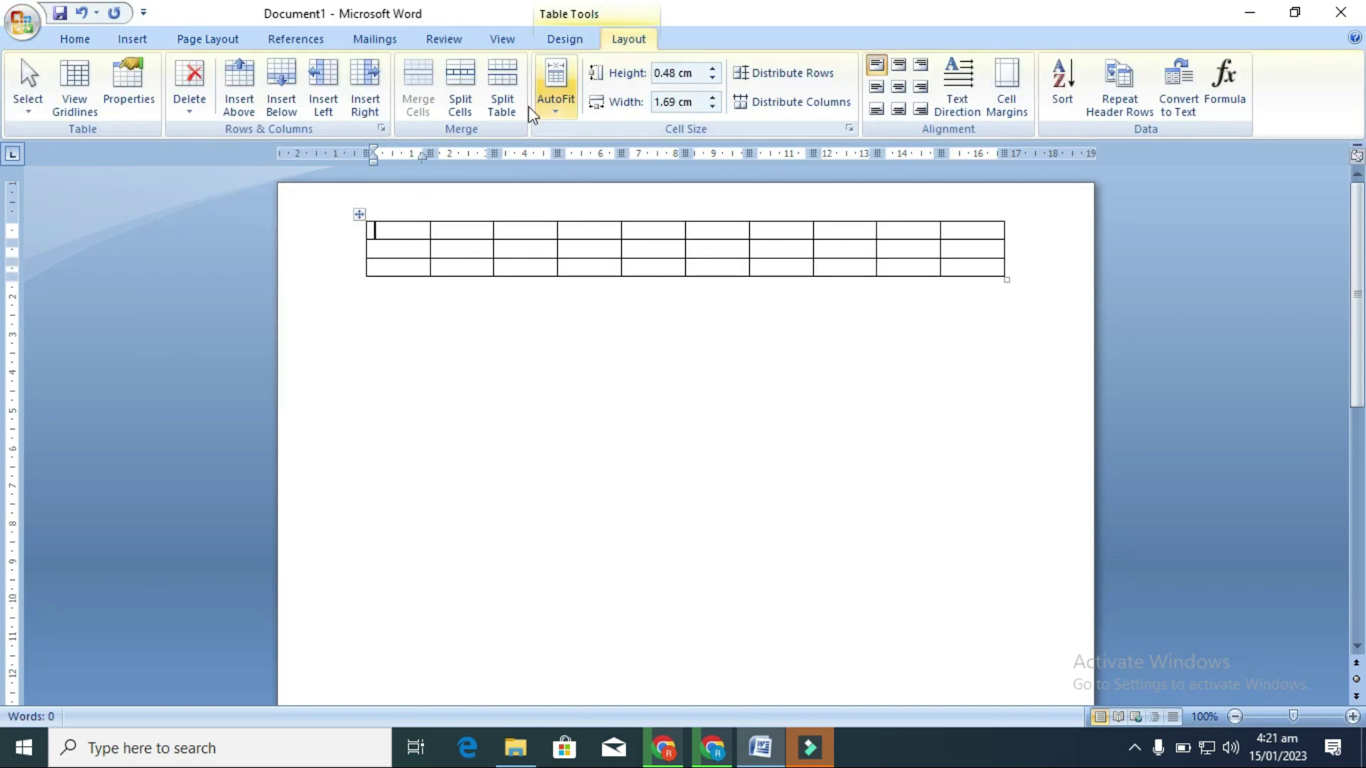
left_click(713, 69)
left_click(713, 69)
left_click(713, 69)
left_click(714, 69)
left_click(713, 69)
left_click(713, 69)
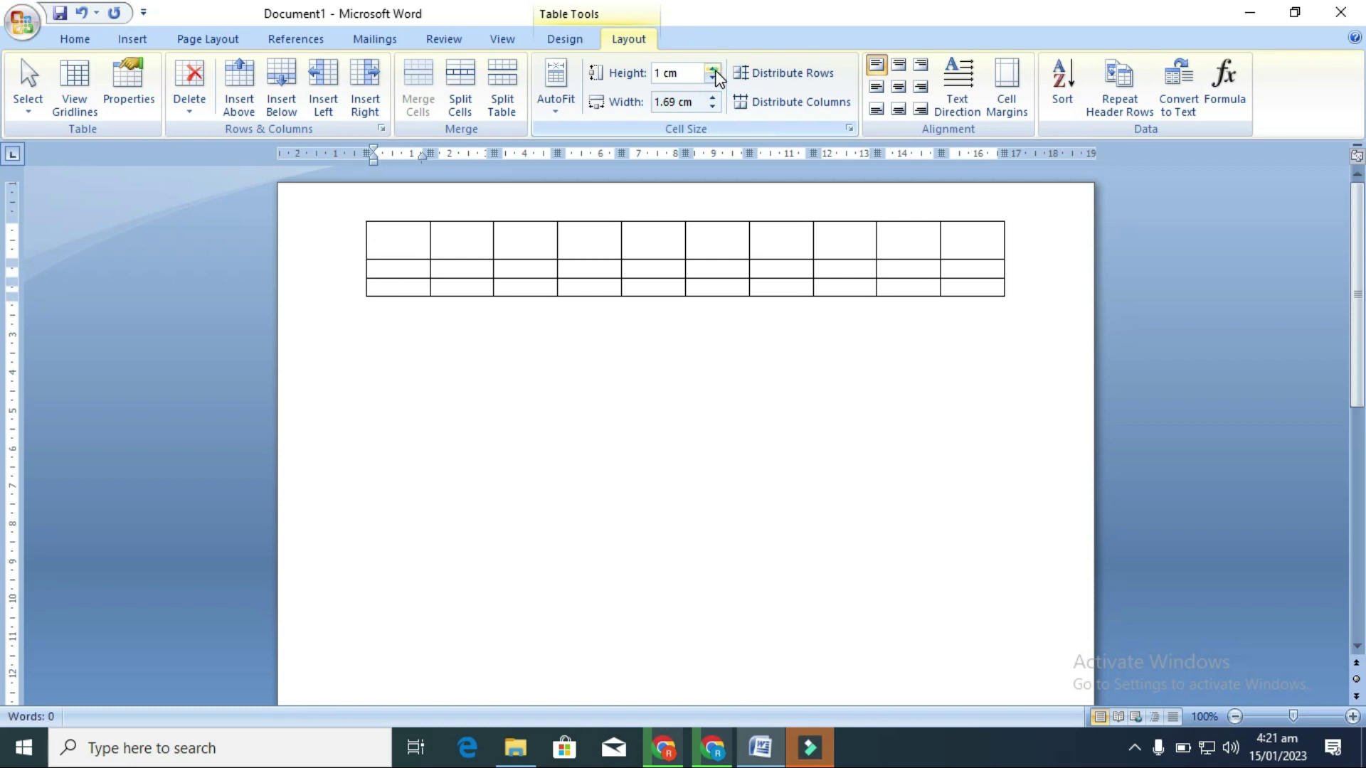
left_click(712, 69)
left_click(716, 79)
left_click(715, 79)
left_click(716, 79)
left_click(715, 78)
left_click(715, 79)
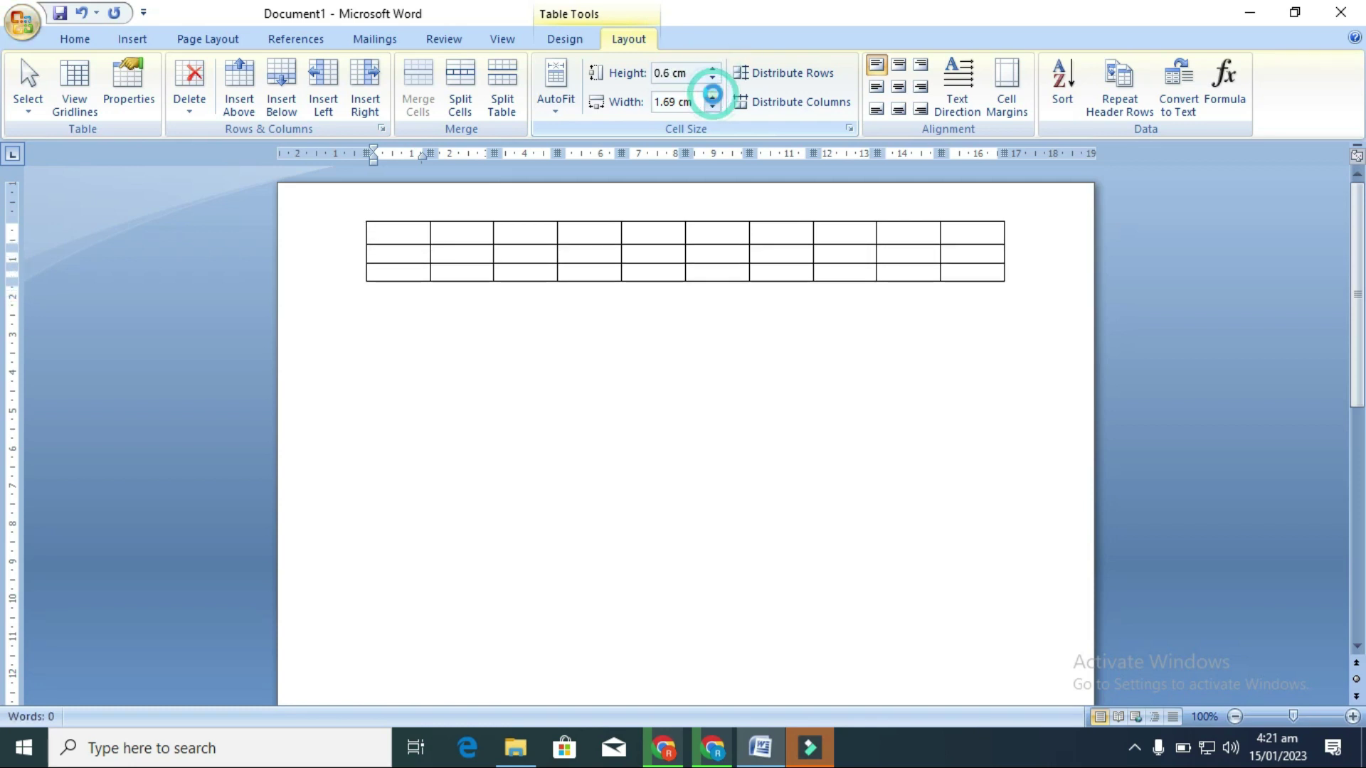
Set the first column's width to 2.2 cm
left_click(713, 98)
left_click(712, 97)
left_click(713, 97)
left_click(713, 98)
left_click(713, 98)
left_click(712, 97)
left_click(714, 106)
left_click(713, 106)
left_click(713, 106)
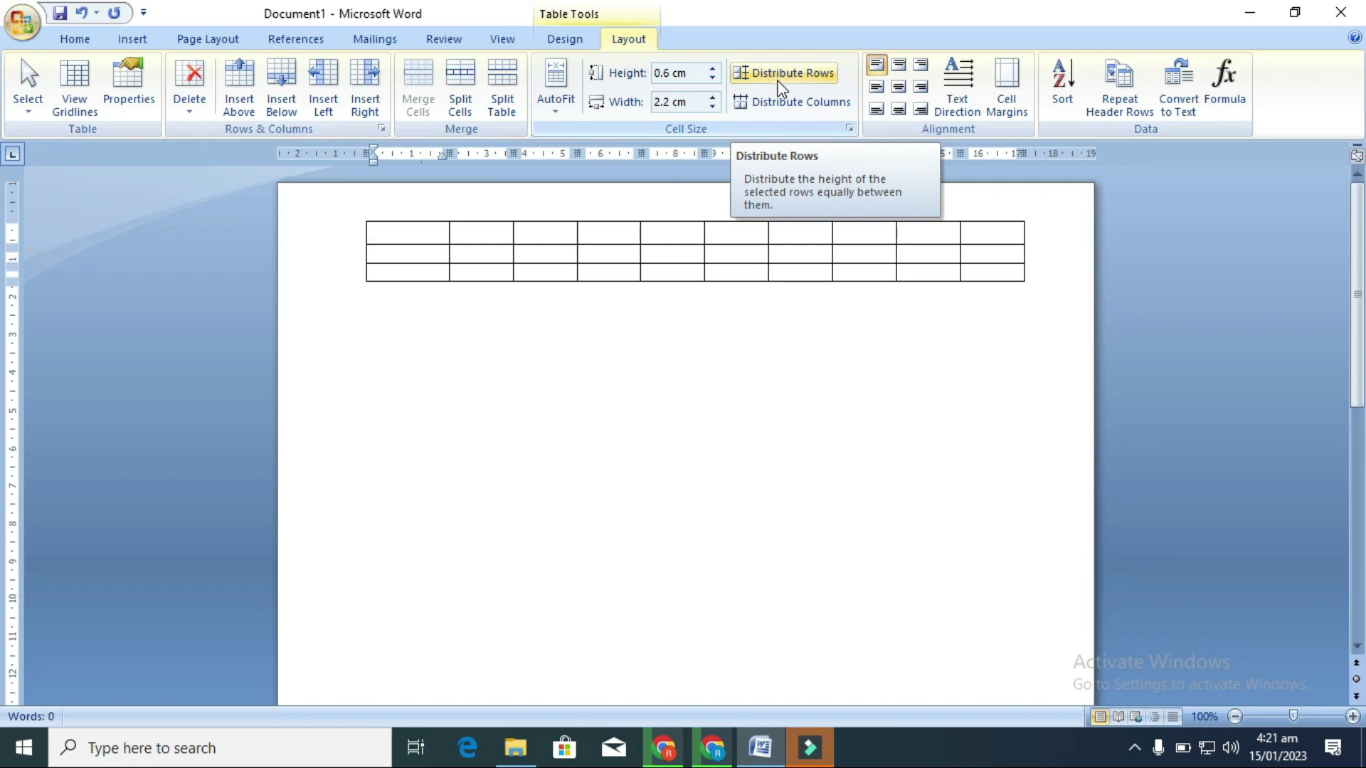
mouse_move(394, 263)
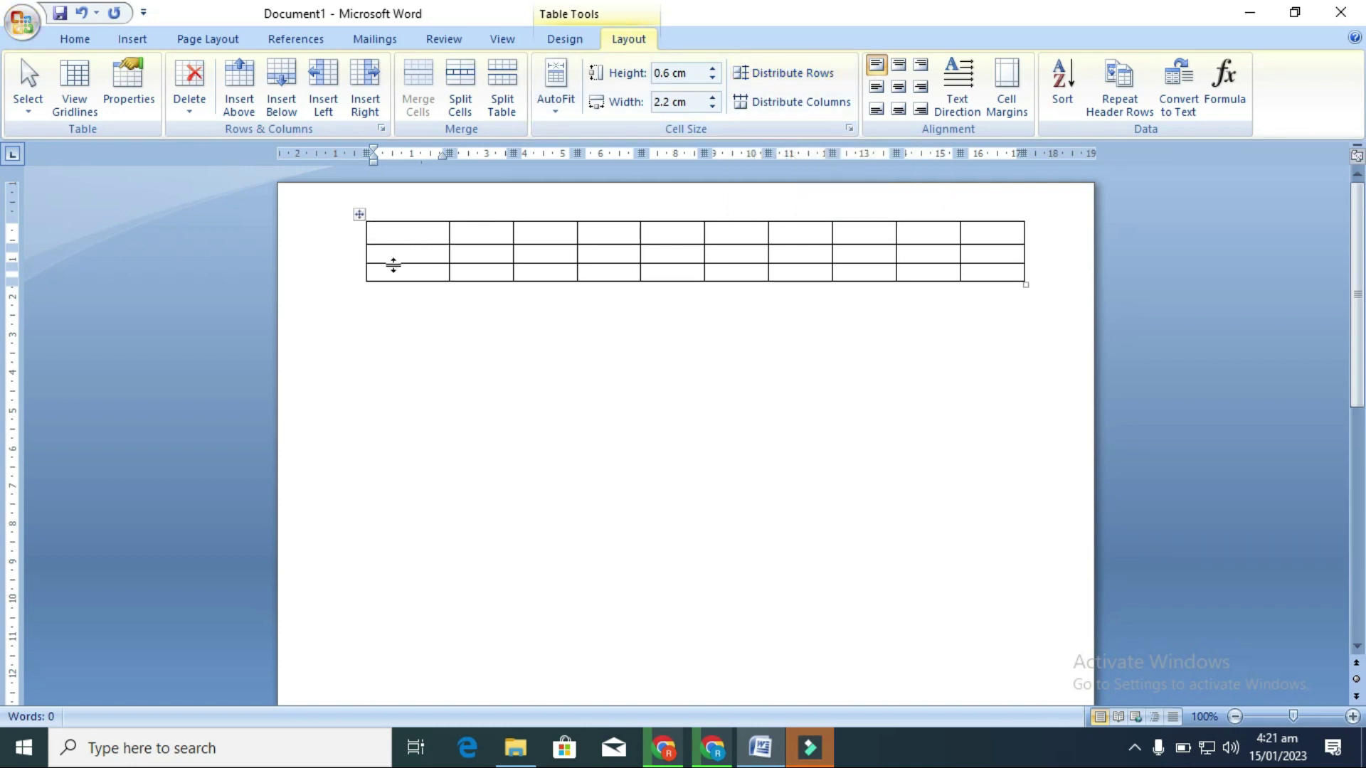
Make the bottom and middle rows taller, then distribute all three rows to 1.86 cm each
left_click_drag(394, 281, 417, 399)
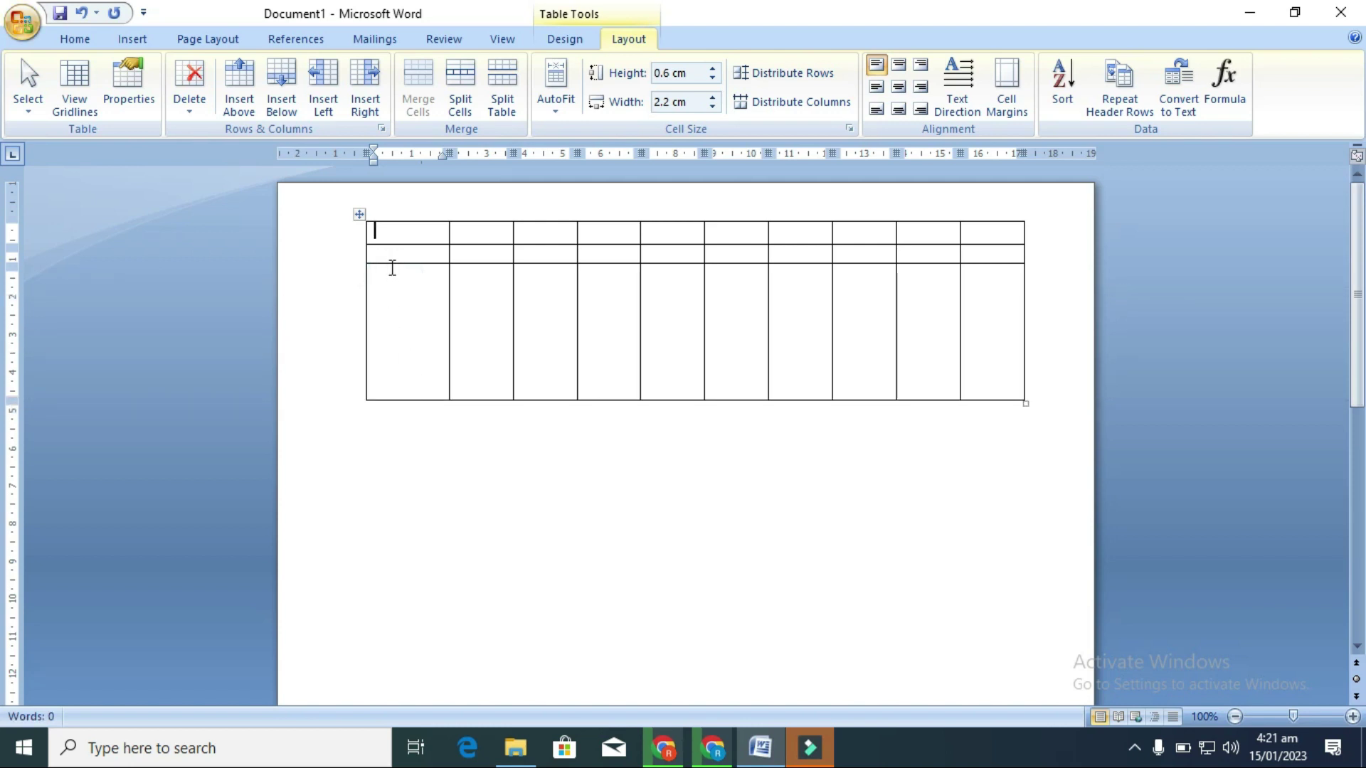
left_click(390, 264)
left_click(391, 267)
left_click_drag(400, 264, 406, 297)
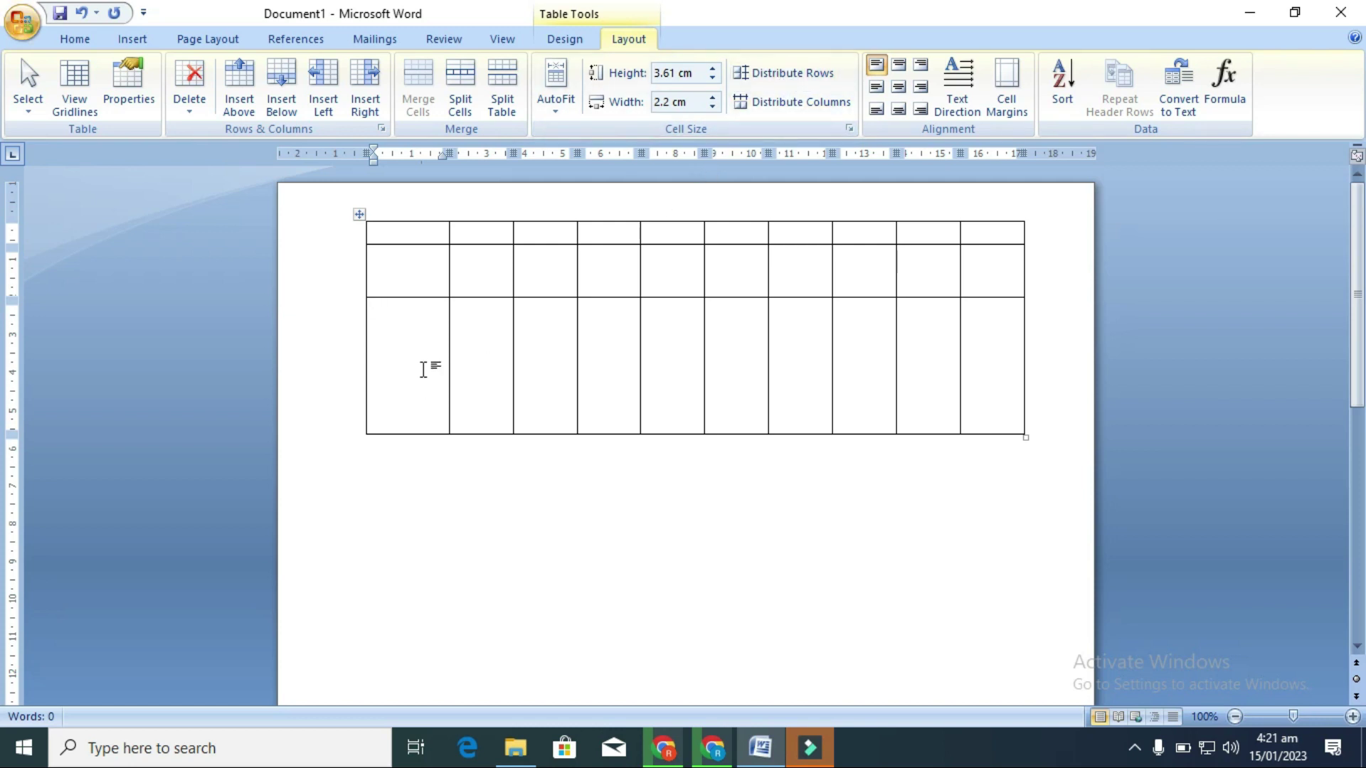
left_click(790, 73)
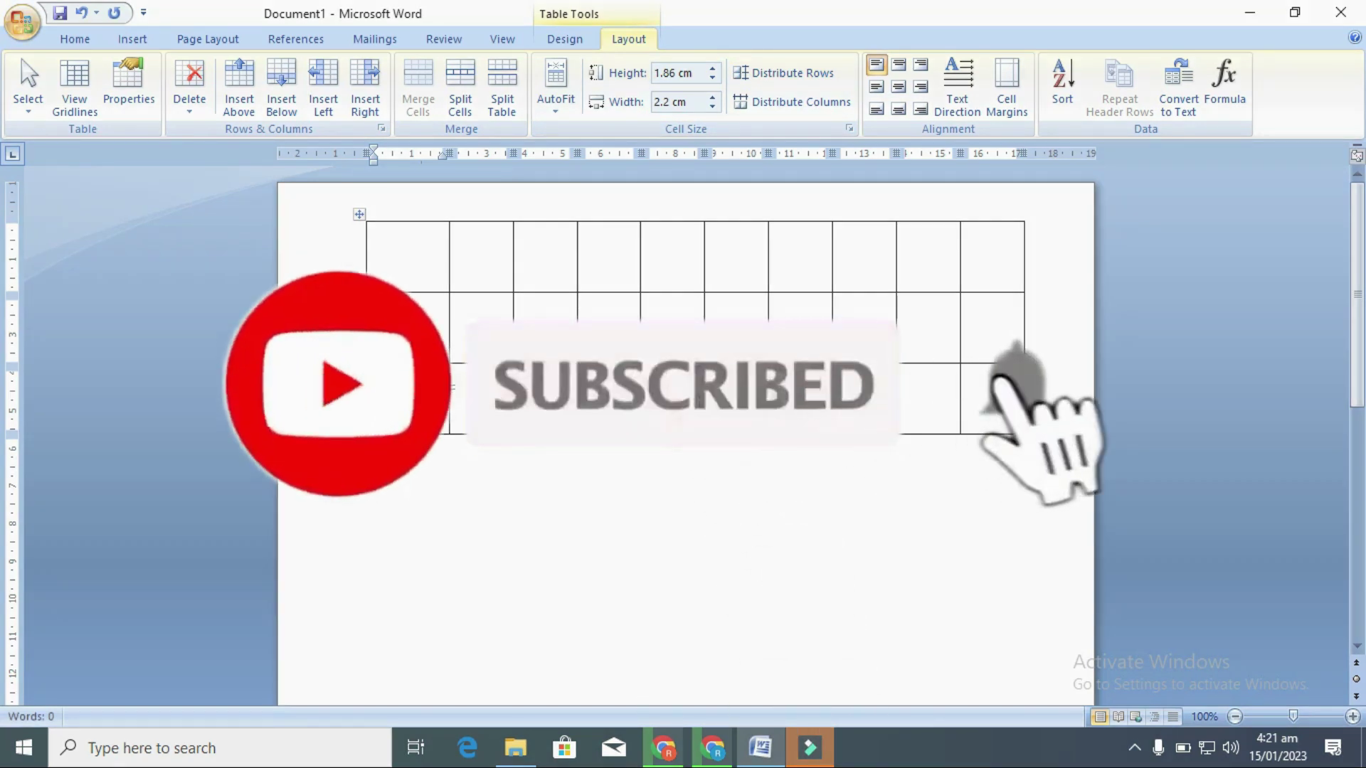
Erase the vertical dividers between the first five columns in every row, undoing one stray erase
left_click(572, 41)
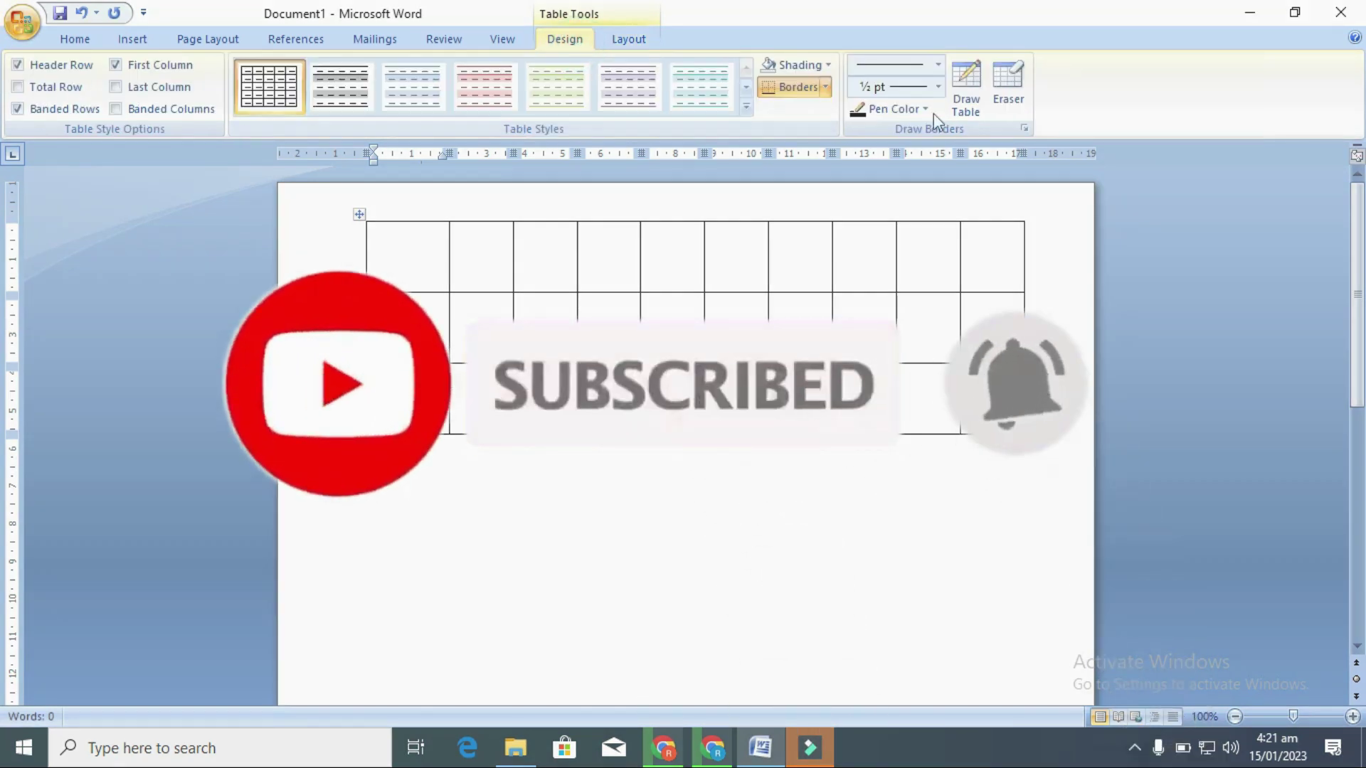
left_click(1013, 100)
left_click_drag(449, 238, 451, 405)
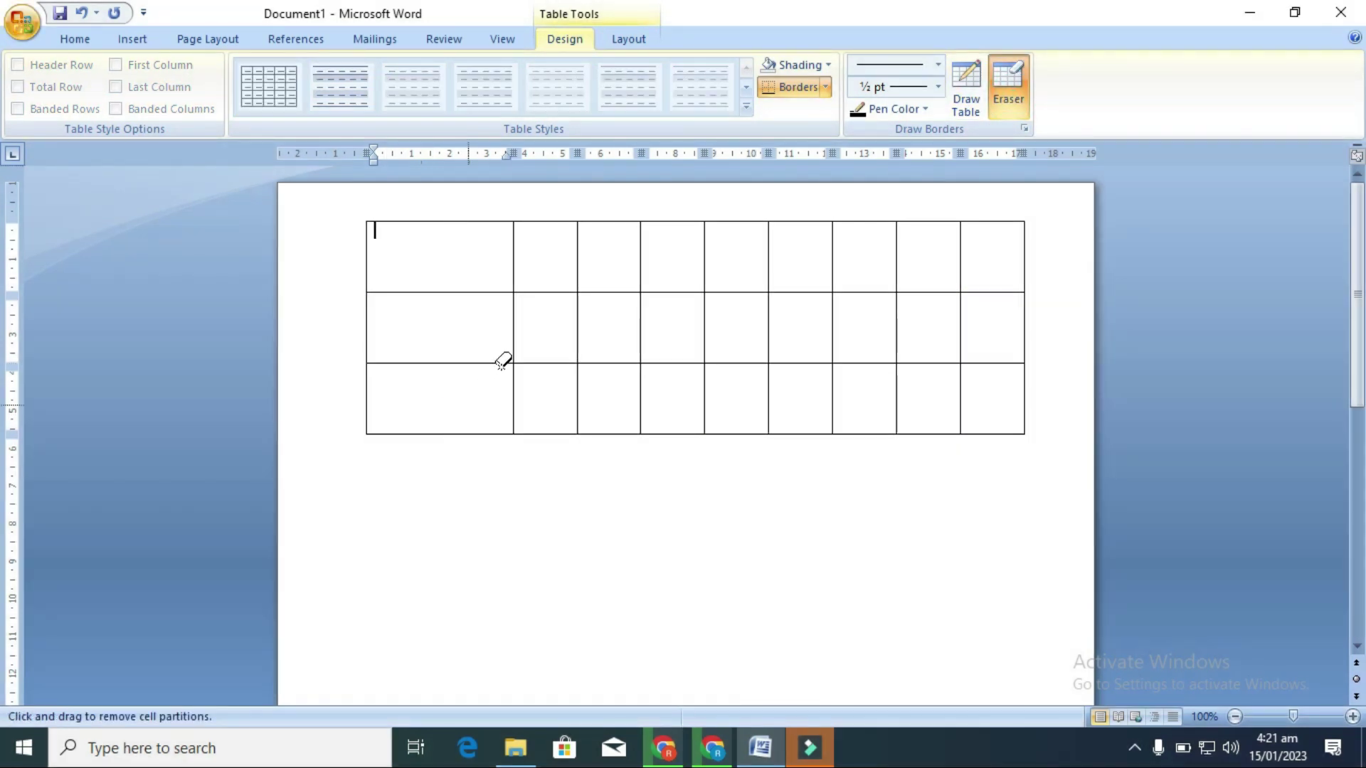
left_click_drag(513, 245, 515, 402)
left_click_drag(612, 329, 578, 250)
key("ctrl+z")
left_click_drag(579, 249, 579, 418)
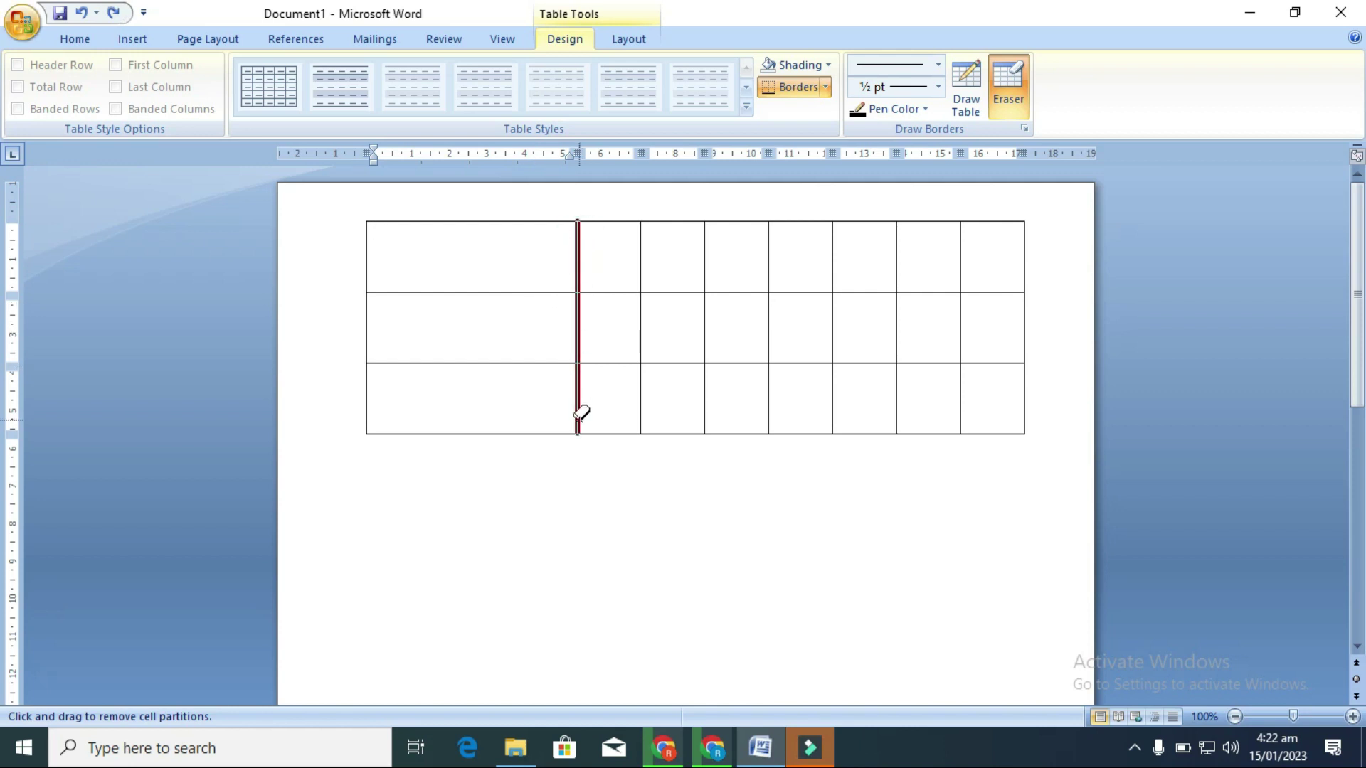
left_click_drag(644, 254, 644, 385)
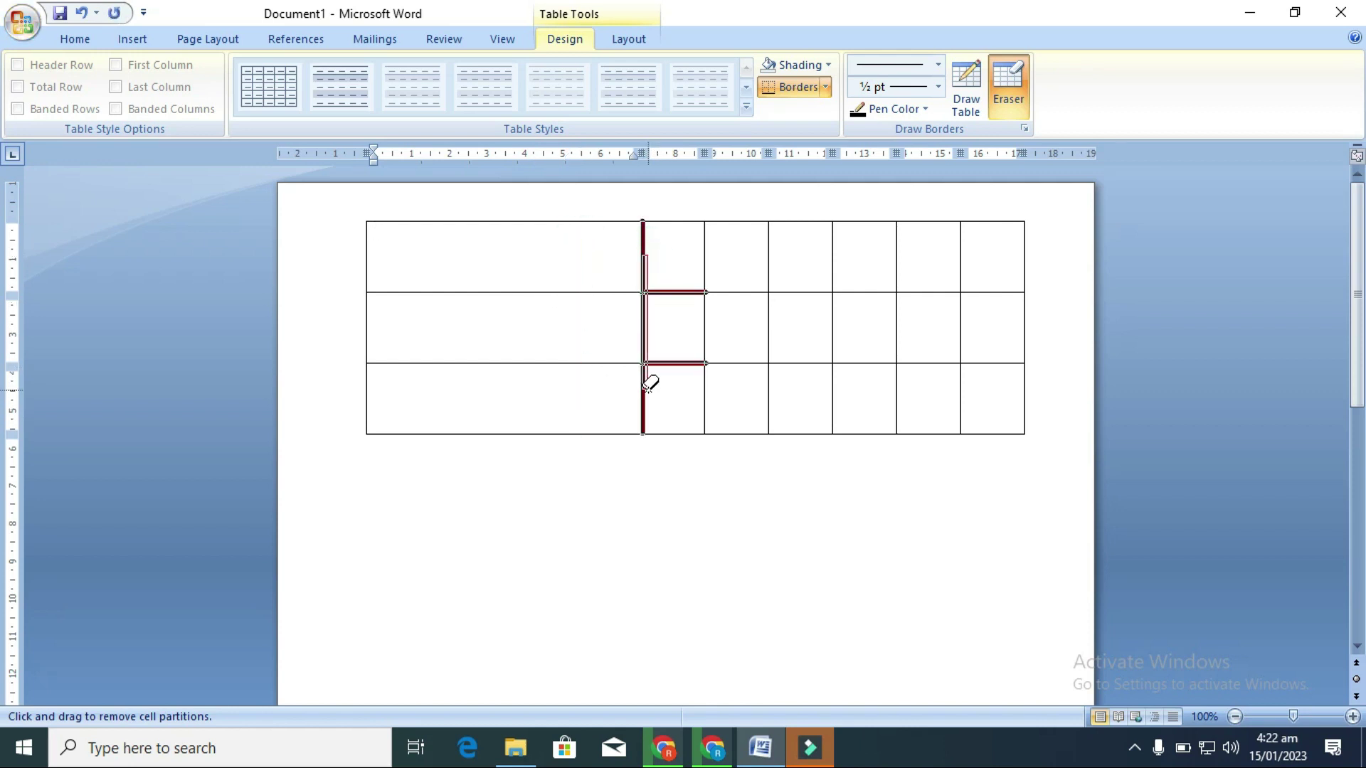
Even out the table's row heights from the Layout tab
left_click(629, 40)
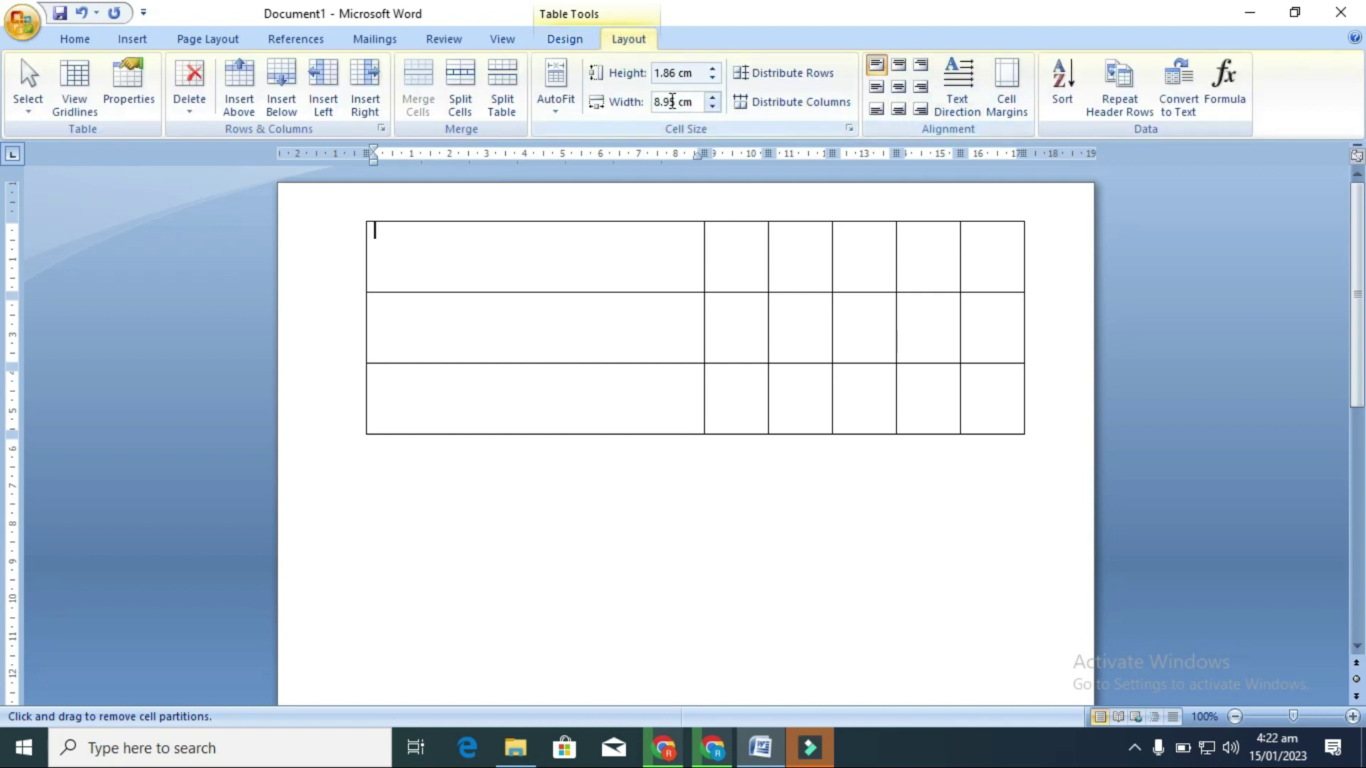
left_click(770, 83)
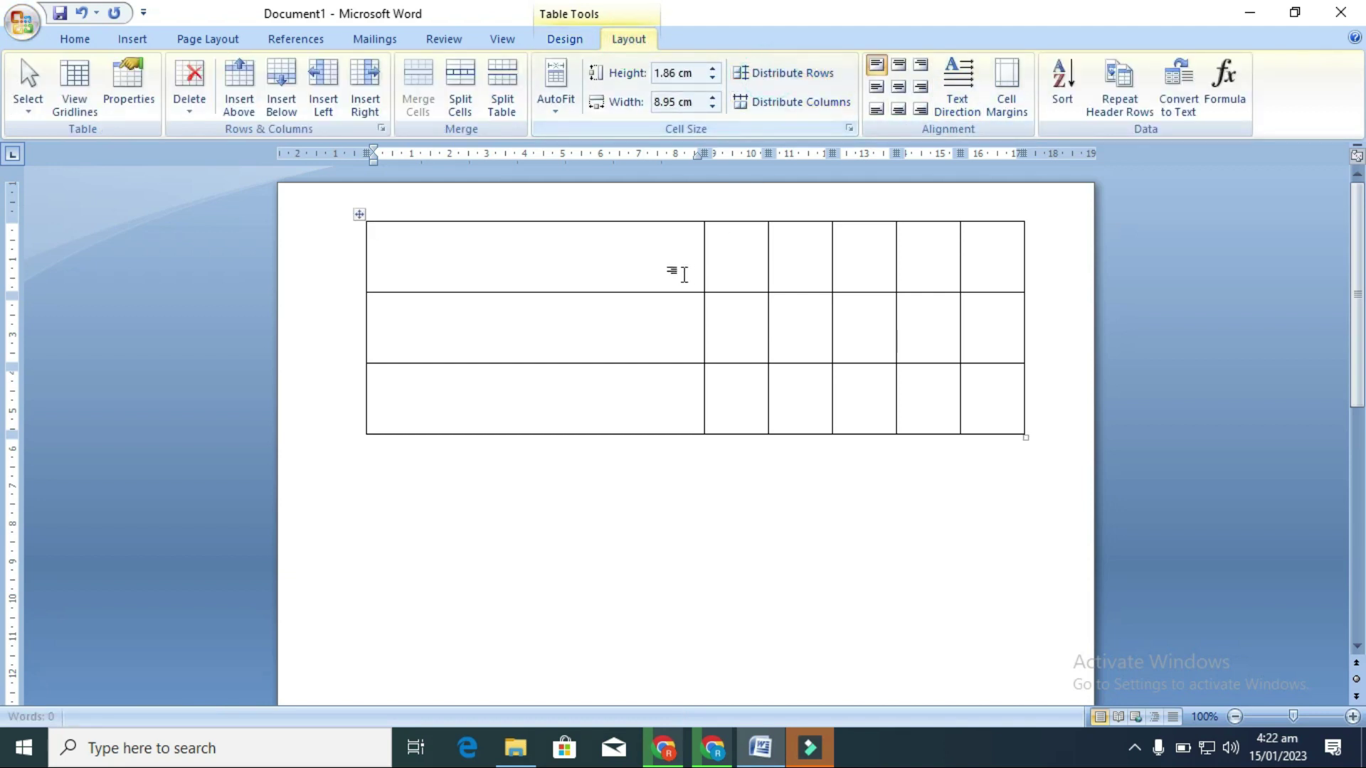
left_click(702, 262)
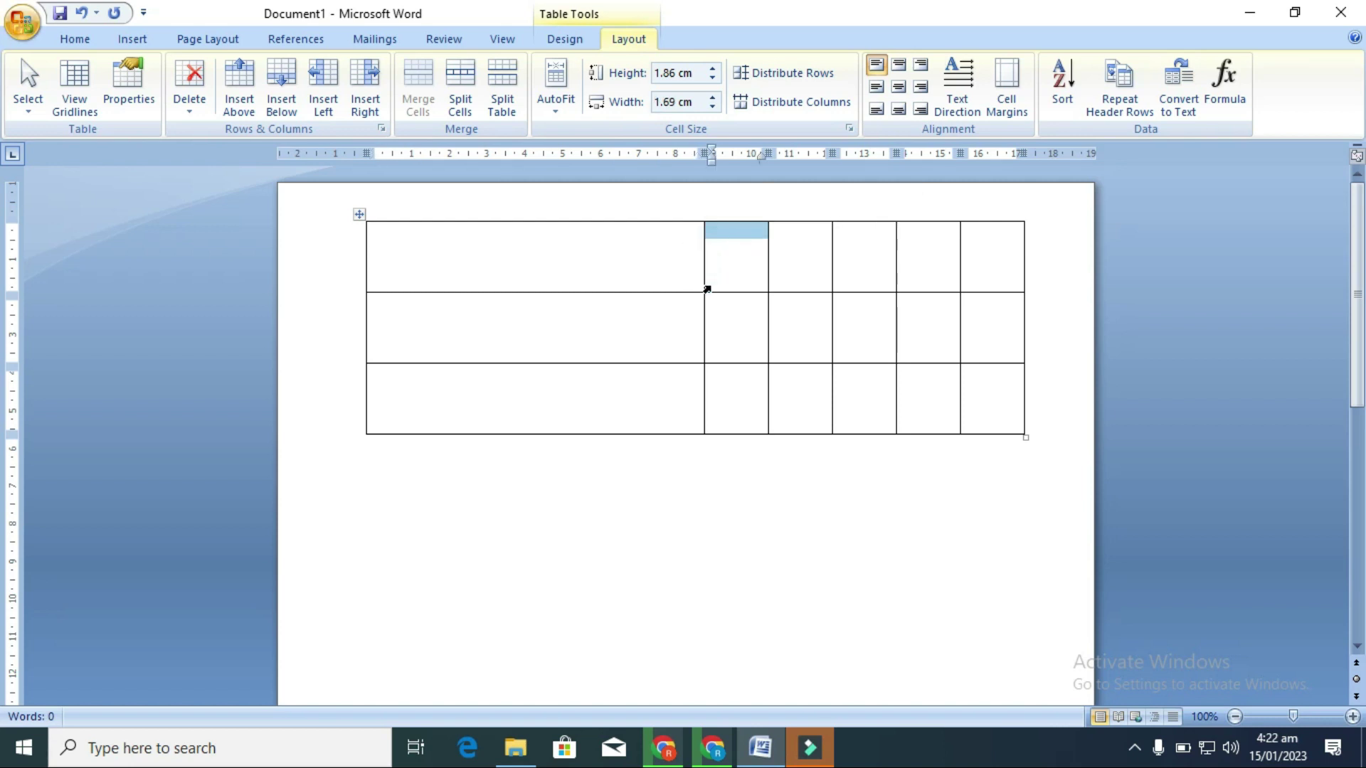
left_click(703, 264)
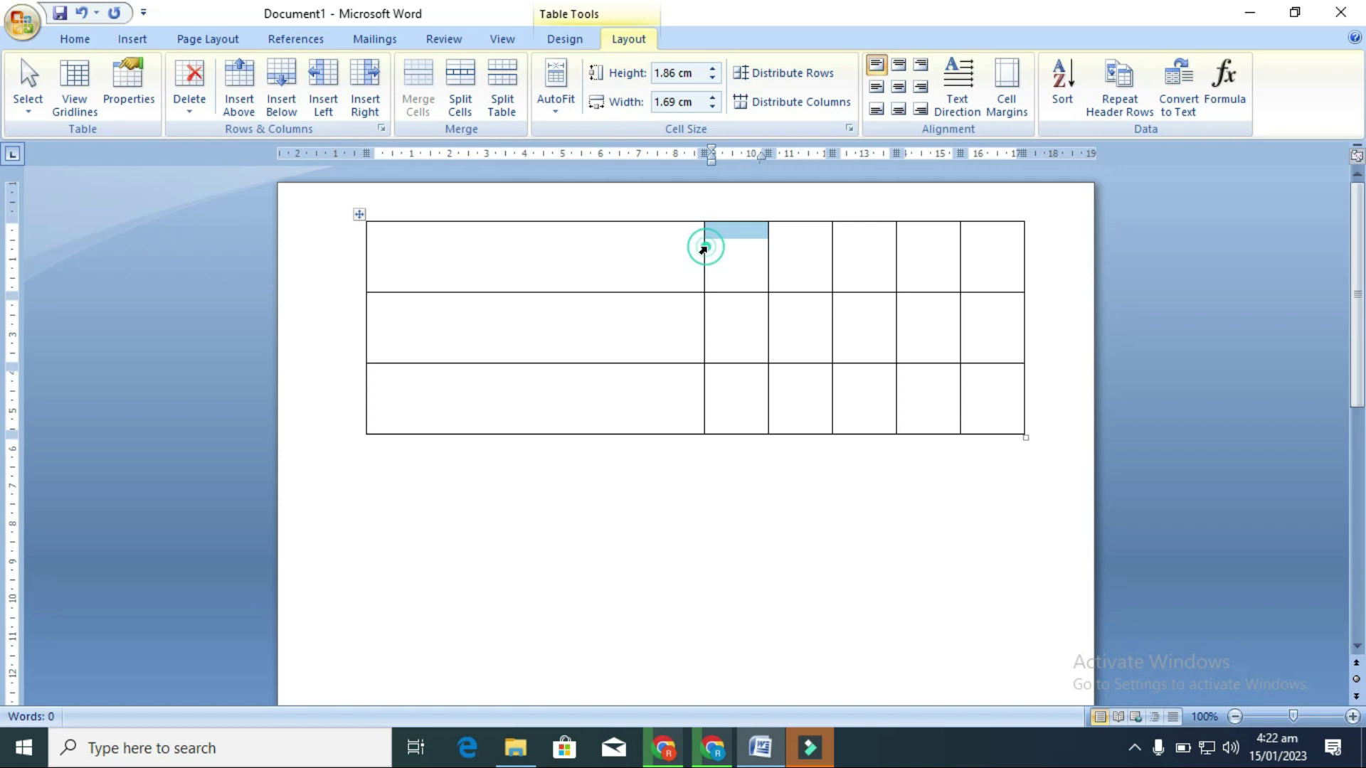
Resize the second to fourth columns, then distribute all six columns evenly at 2.9 cm
left_click_drag(702, 260, 620, 262)
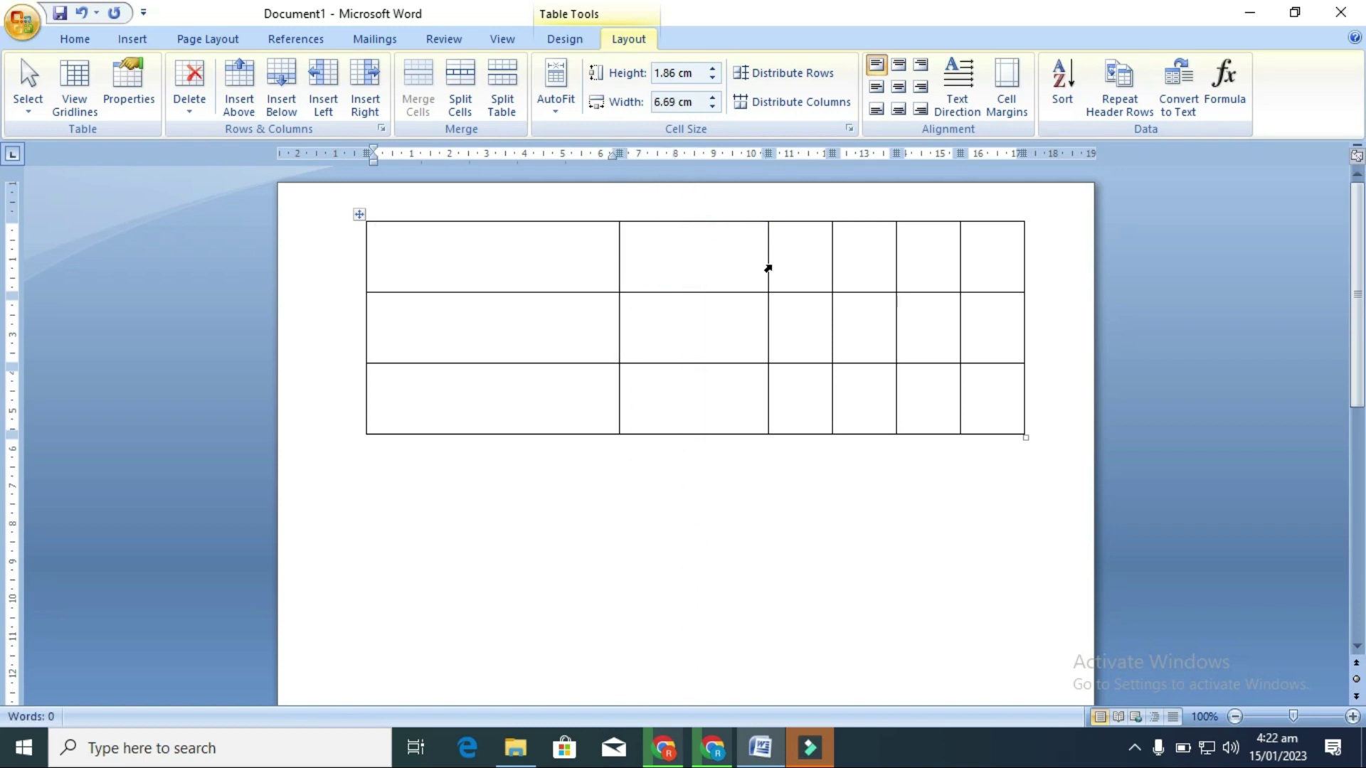
left_click_drag(766, 253, 694, 271)
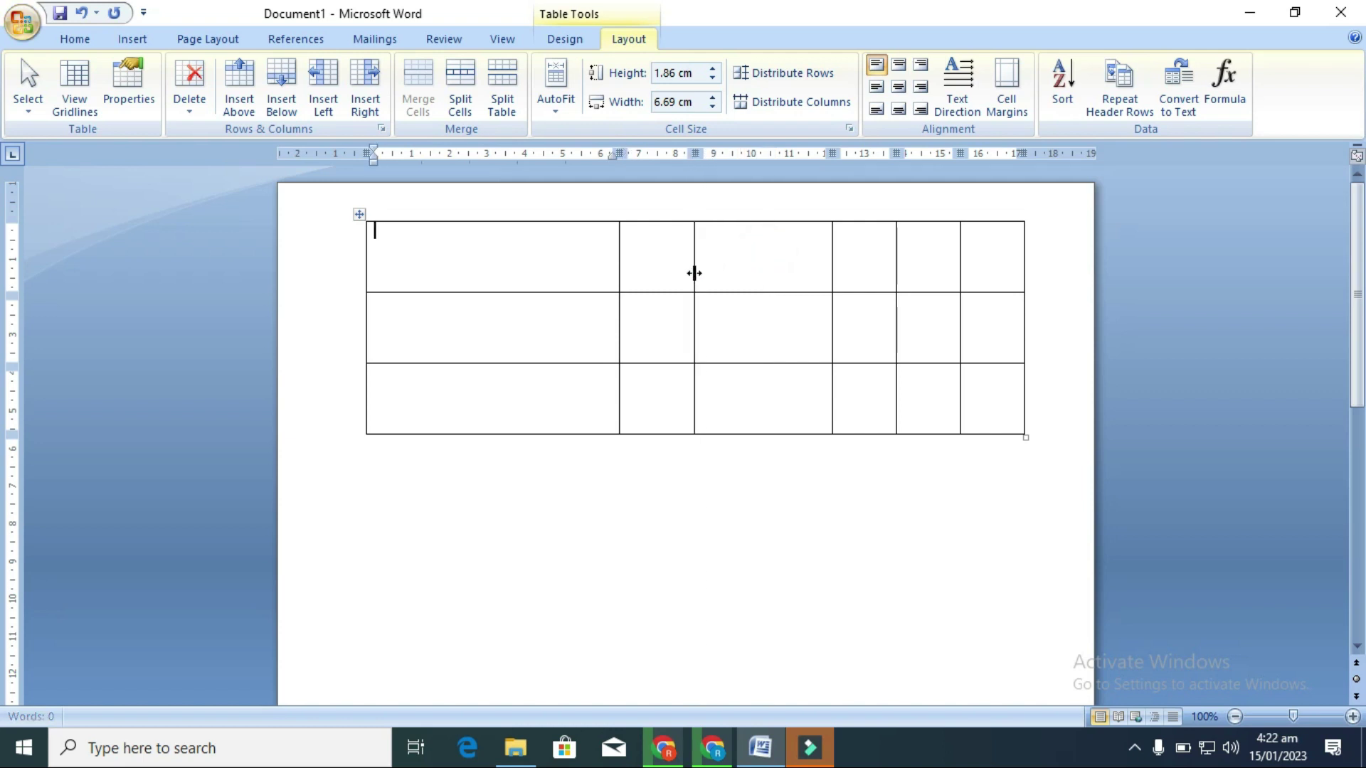
left_click_drag(832, 271, 809, 275)
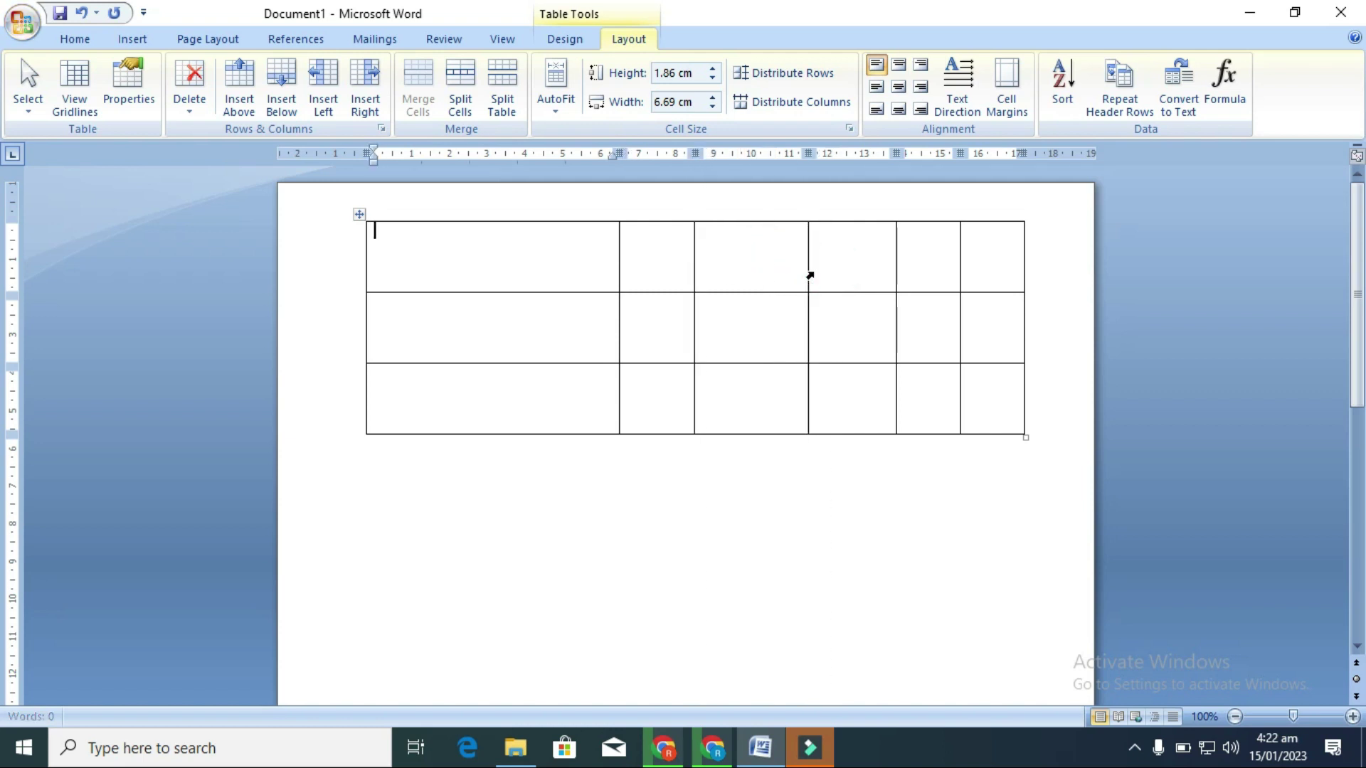
left_click(513, 262)
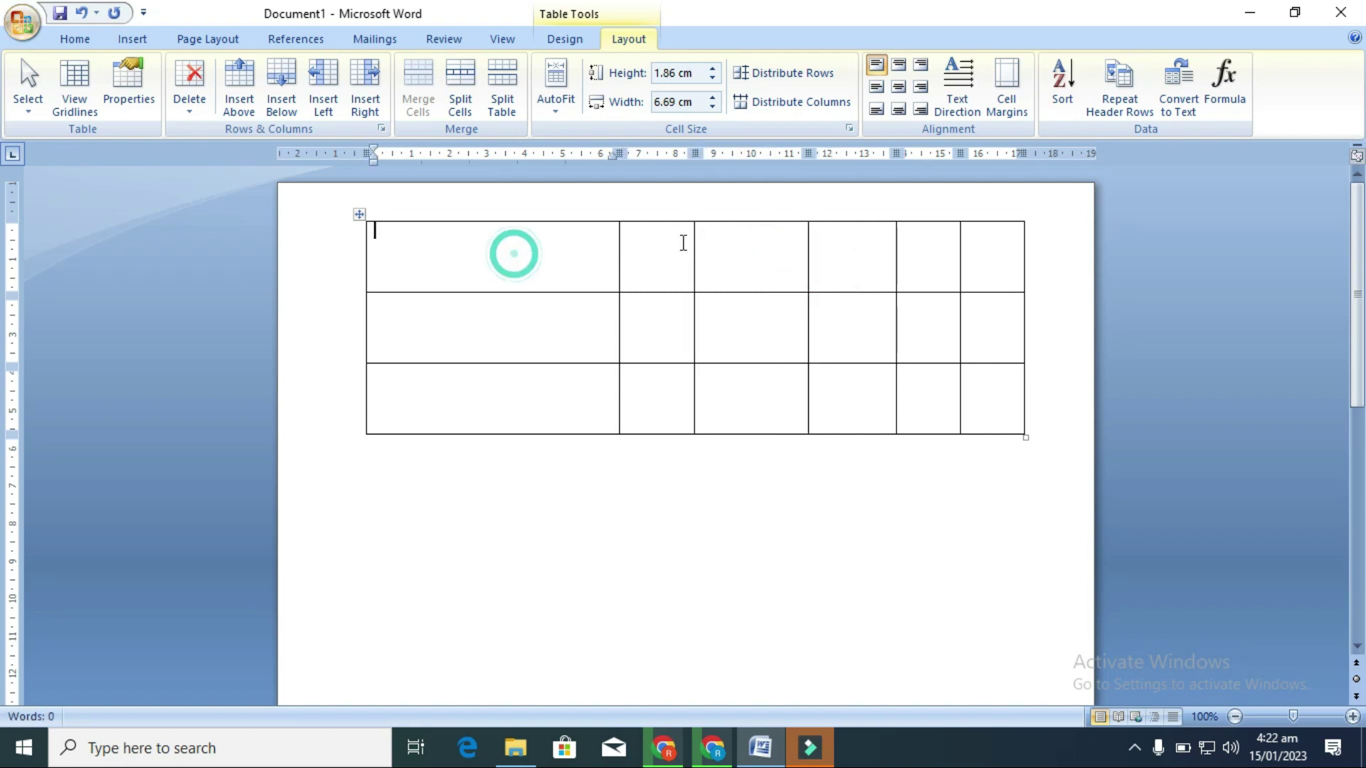
left_click(763, 111)
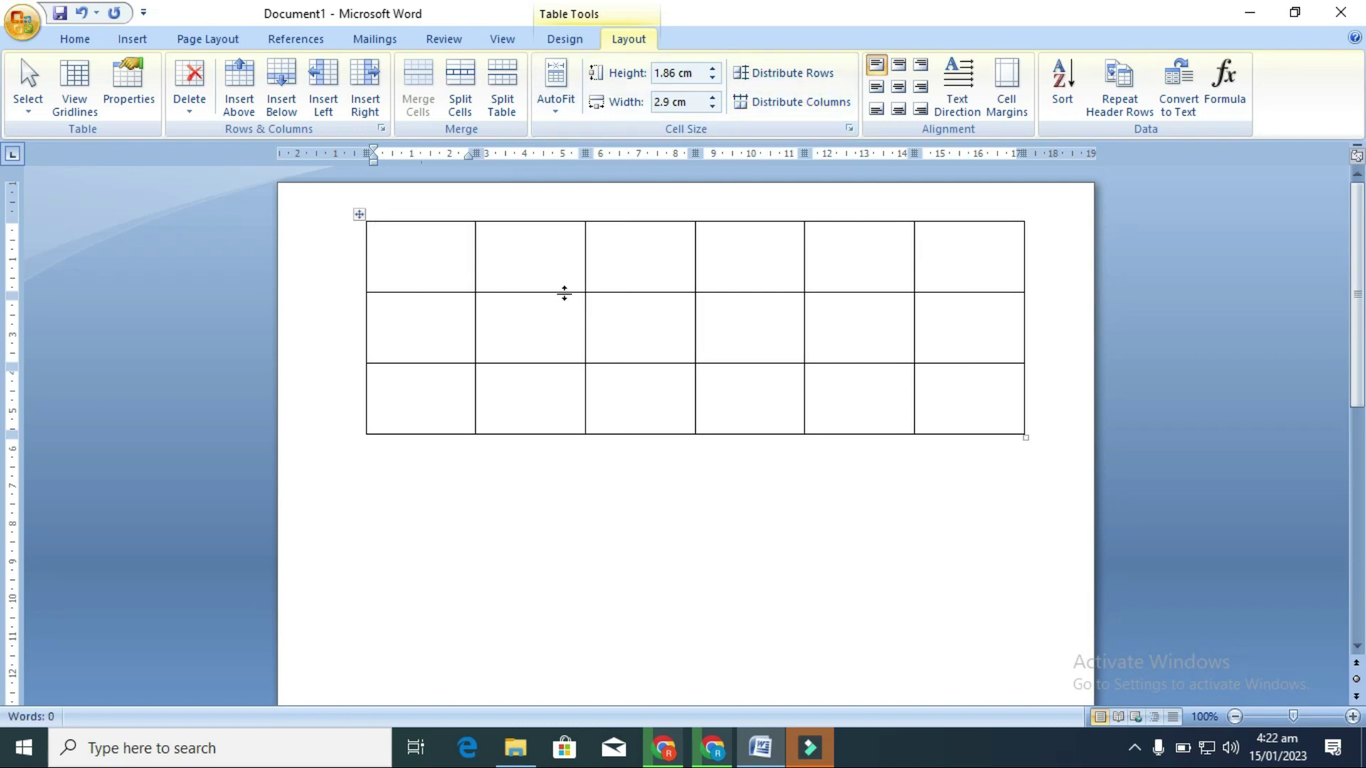